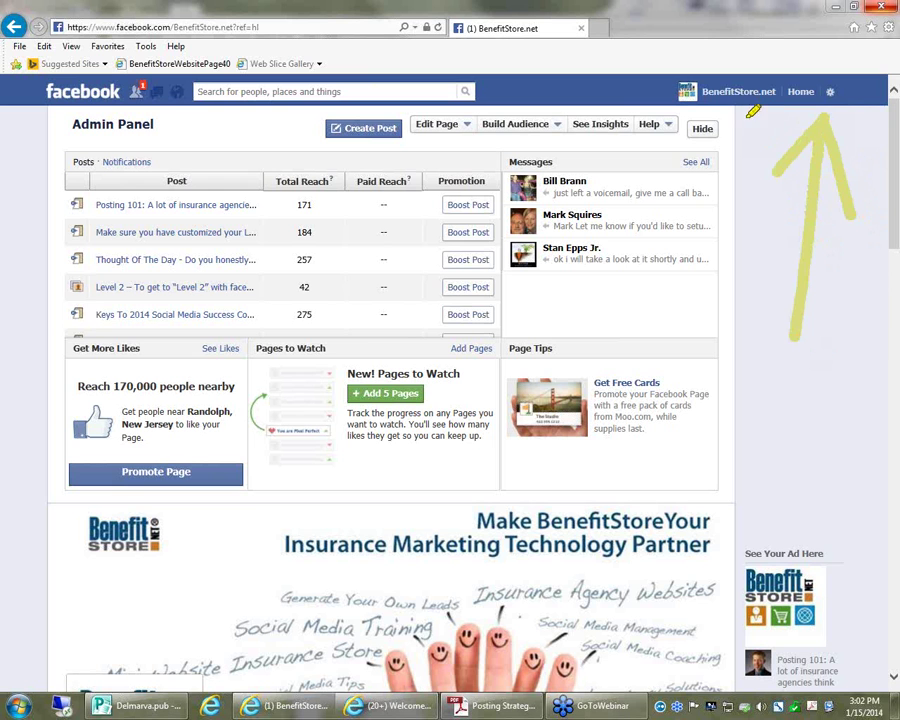
# Step: Switch from using Facebook as the BenefitStore.net page to the personal profile and open its news feed
pyautogui.moveTo(772, 142)
pyautogui.mouseDown()
pyautogui.moveTo(749, 113)
pyautogui.moveTo(742, 152)
pyautogui.moveTo(750, 113)
pyautogui.moveTo(790, 175)
pyautogui.moveTo(791, 193)
pyautogui.mouseUp()
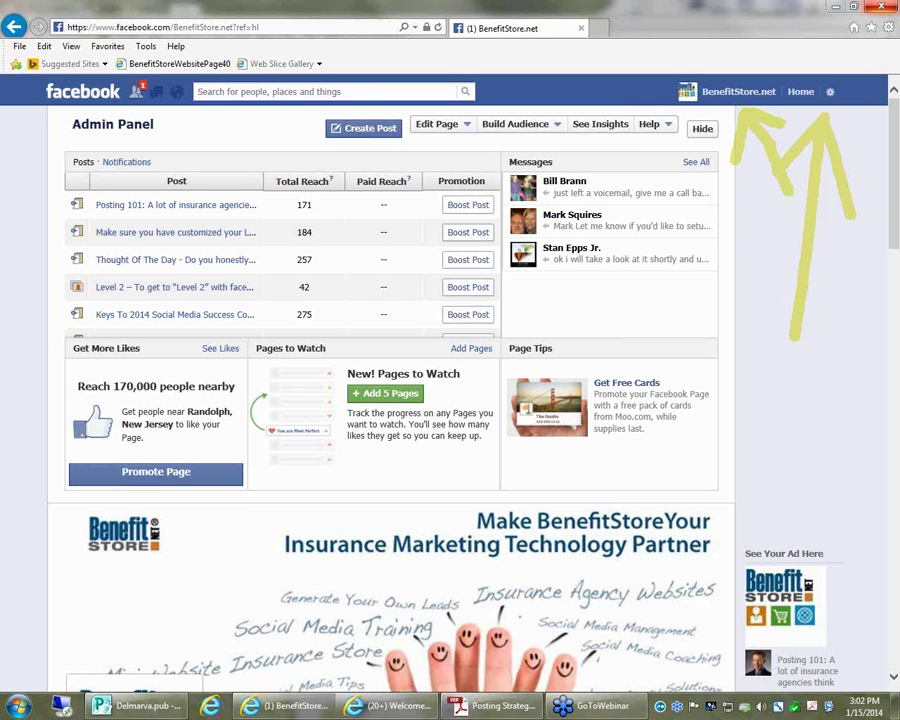
pyautogui.press('Escape')
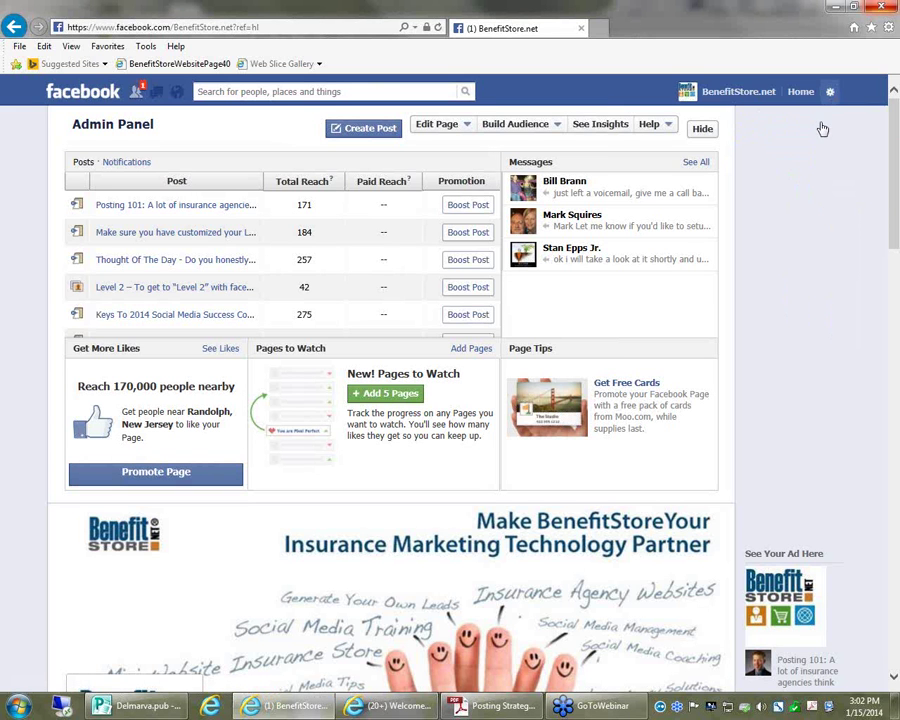
pyautogui.click(830, 92)
pyautogui.click(770, 141)
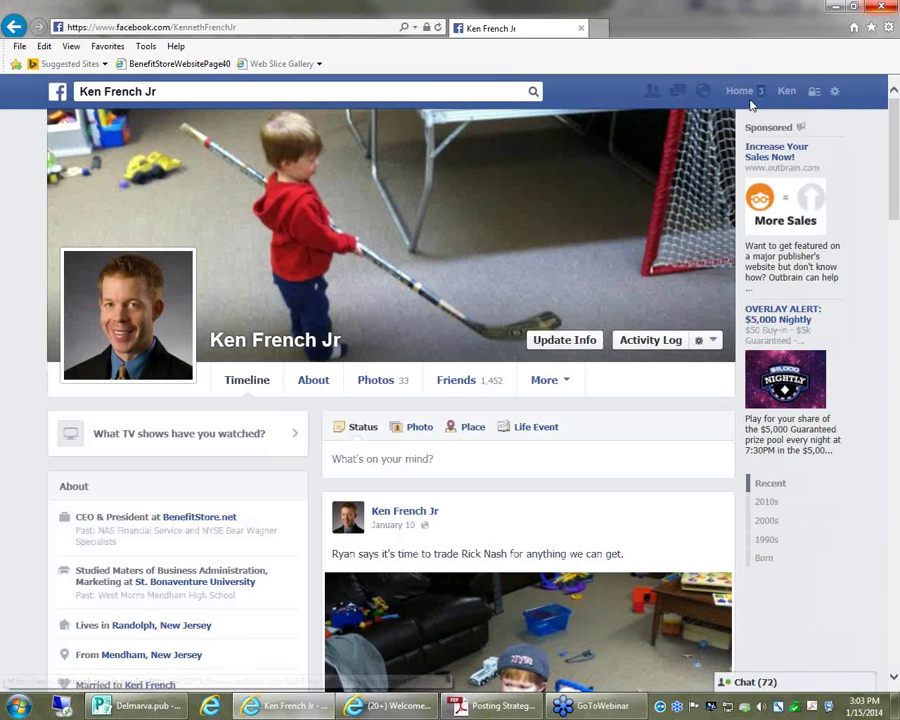
pyautogui.click(741, 95)
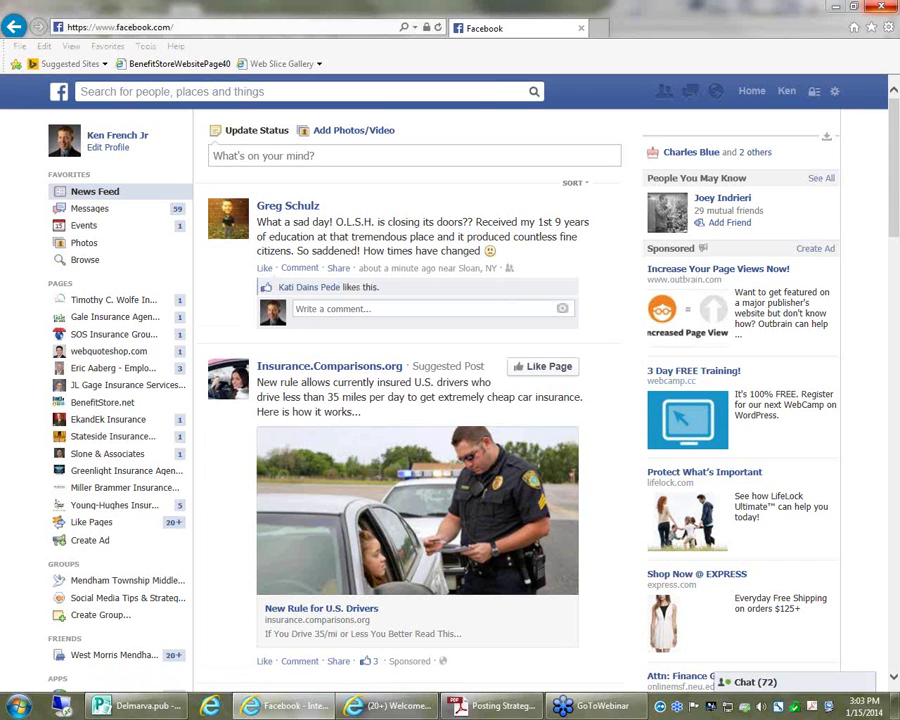
pyautogui.moveTo(800, 88)
pyautogui.mouseDown()
pyautogui.moveTo(818, 125)
pyautogui.moveTo(812, 95)
pyautogui.mouseUp()
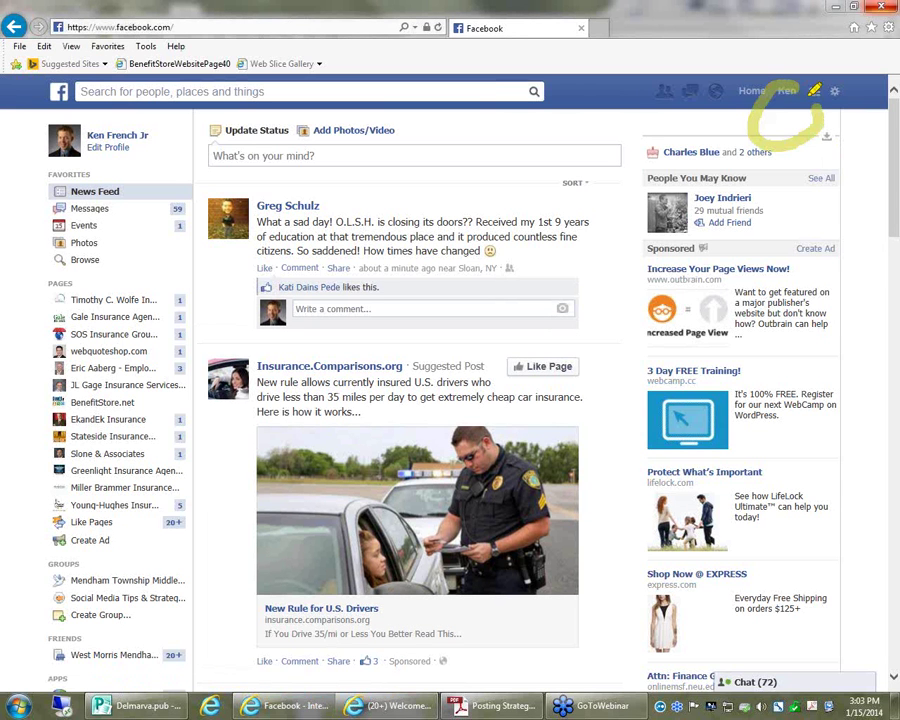
pyautogui.moveTo(127, 127)
pyautogui.mouseDown()
pyautogui.moveTo(30, 130)
pyautogui.moveTo(171, 166)
pyautogui.moveTo(162, 152)
pyautogui.mouseUp()
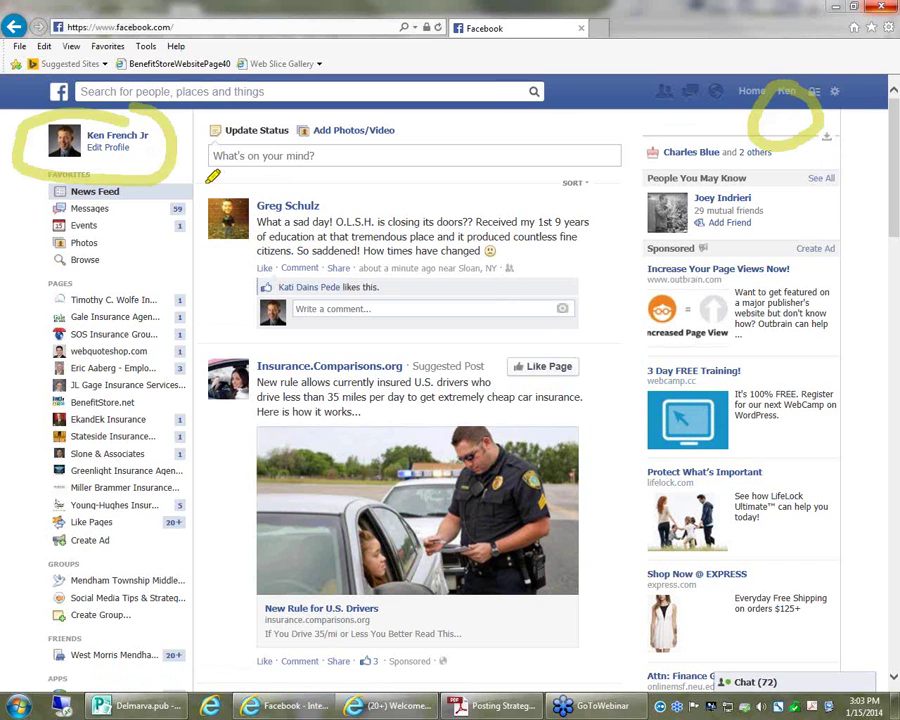
pyautogui.moveTo(201, 182)
pyautogui.mouseDown()
pyautogui.moveTo(208, 285)
pyautogui.moveTo(248, 353)
pyautogui.moveTo(605, 345)
pyautogui.moveTo(600, 140)
pyautogui.moveTo(210, 150)
pyautogui.moveTo(238, 292)
pyautogui.moveTo(250, 293)
pyautogui.moveTo(258, 314)
pyautogui.mouseUp()
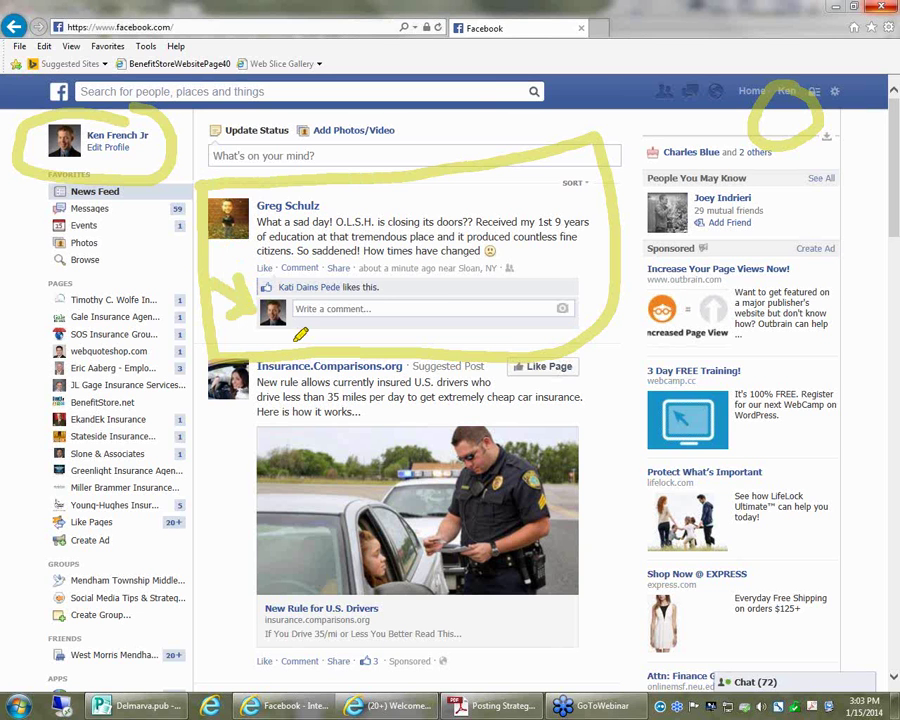
pyautogui.moveTo(258, 222); pyautogui.dragTo(312, 222)
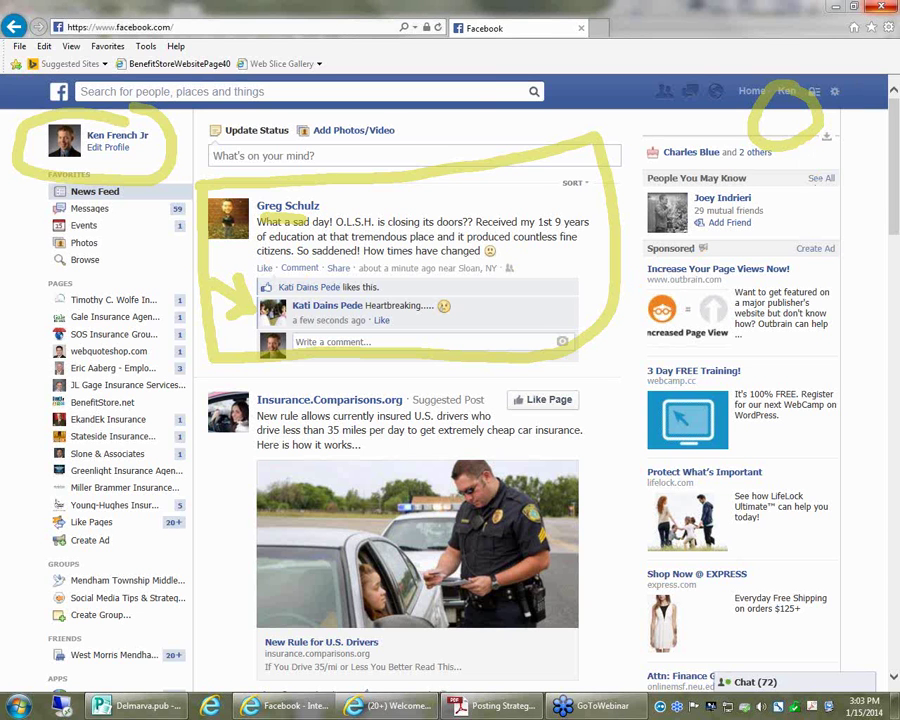
pyautogui.press('Escape')
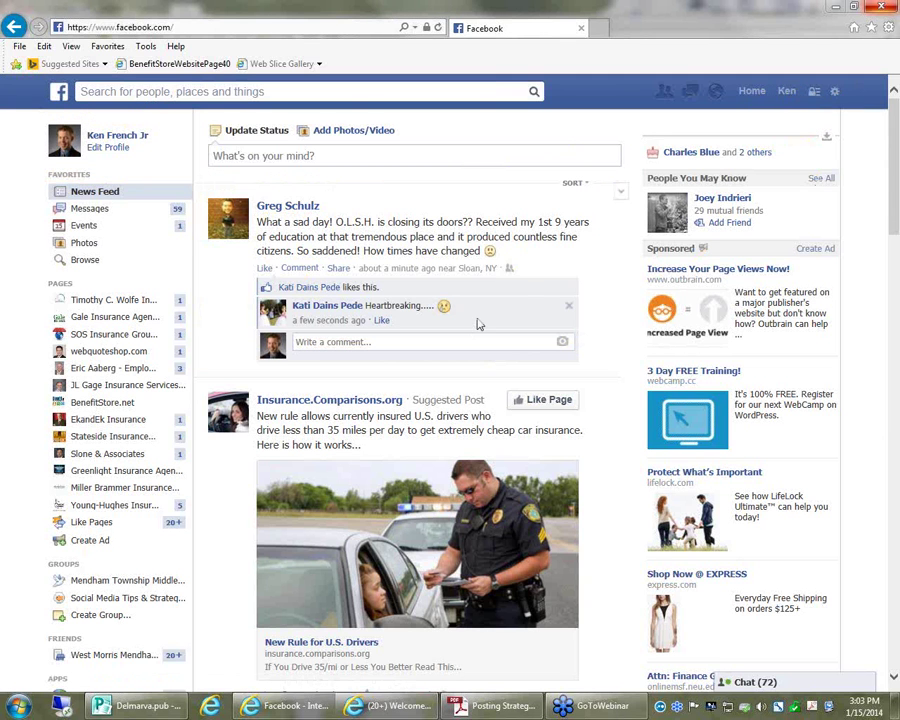
# Step: Switch to using Facebook as BenefitStore.net and open that page's news feed
pyautogui.click(834, 91)
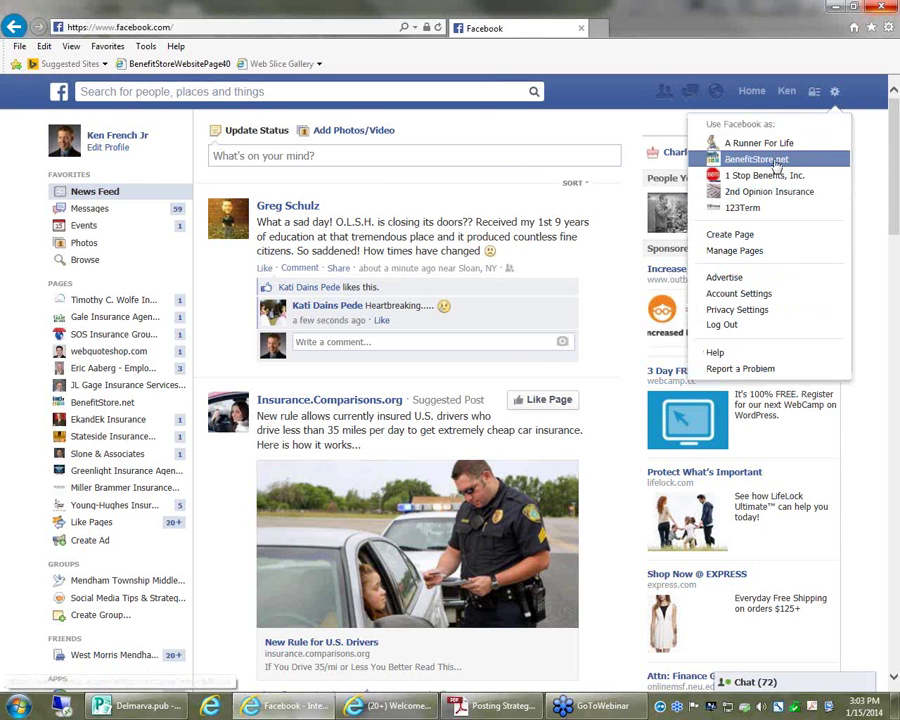
pyautogui.click(776, 161)
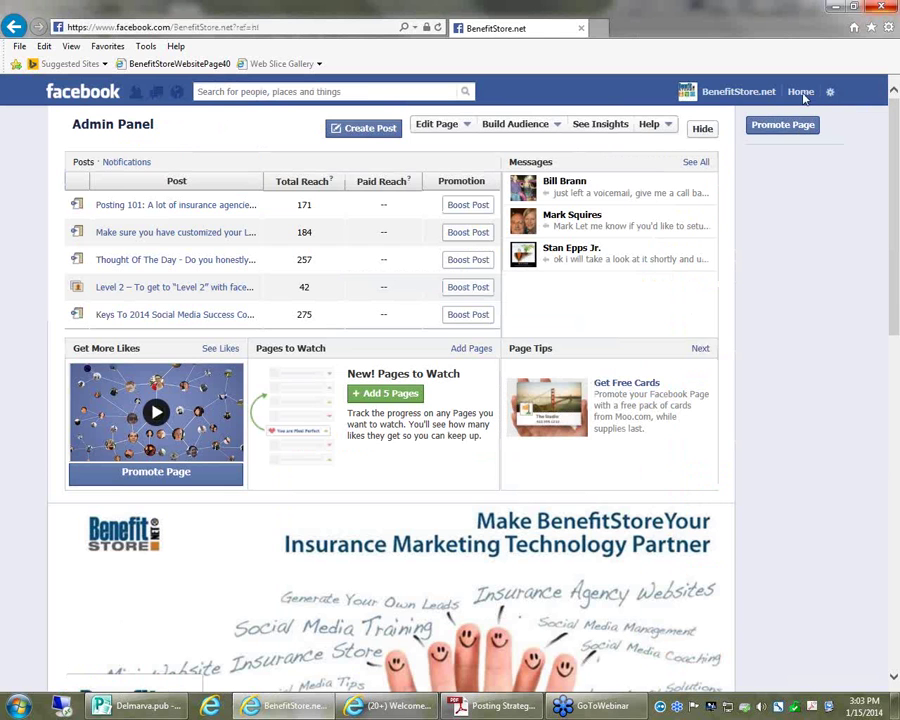
pyautogui.click(803, 93)
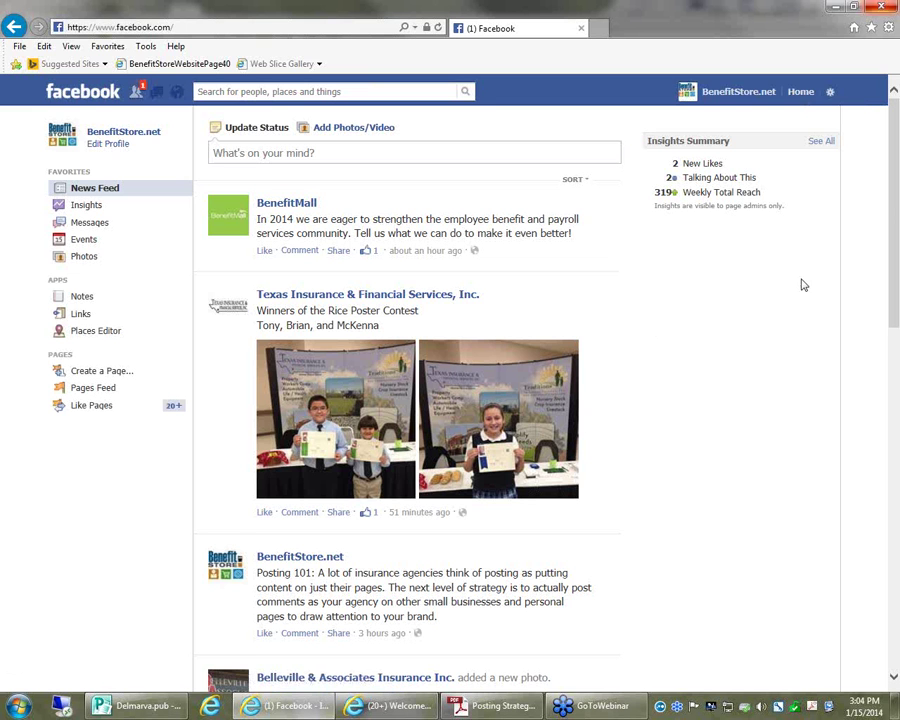
# Step: Open the comment field on the BenefitMall post in the BenefitStore.net news feed
pyautogui.scroll(-1, 888, 232)
pyautogui.scroll(1, 590, 258)
pyautogui.click(302, 252)
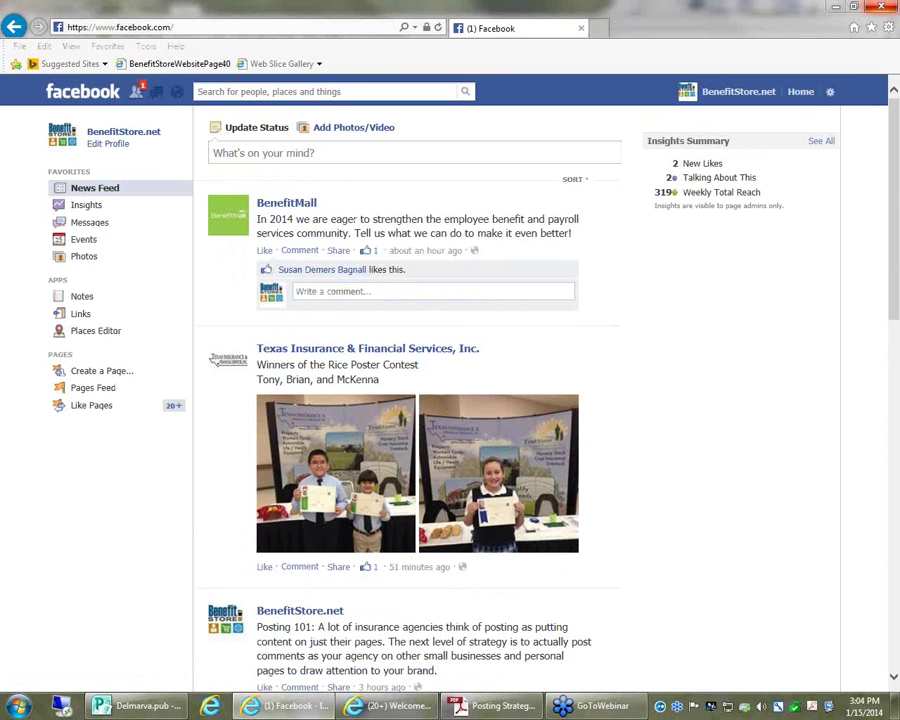
pyautogui.click(290, 290)
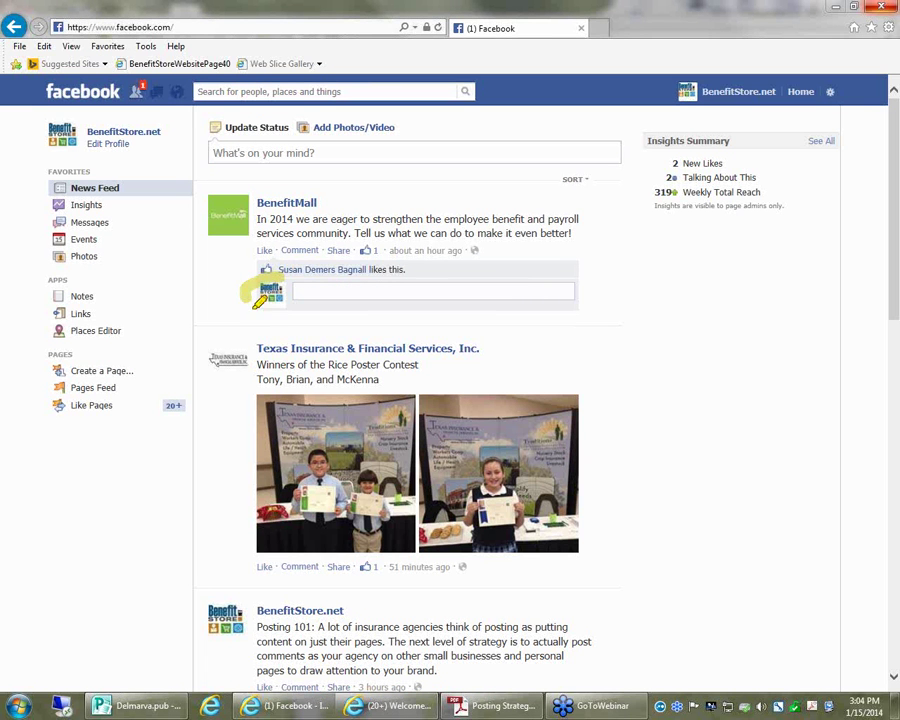
pyautogui.moveTo(258, 303); pyautogui.dragTo(250, 283)
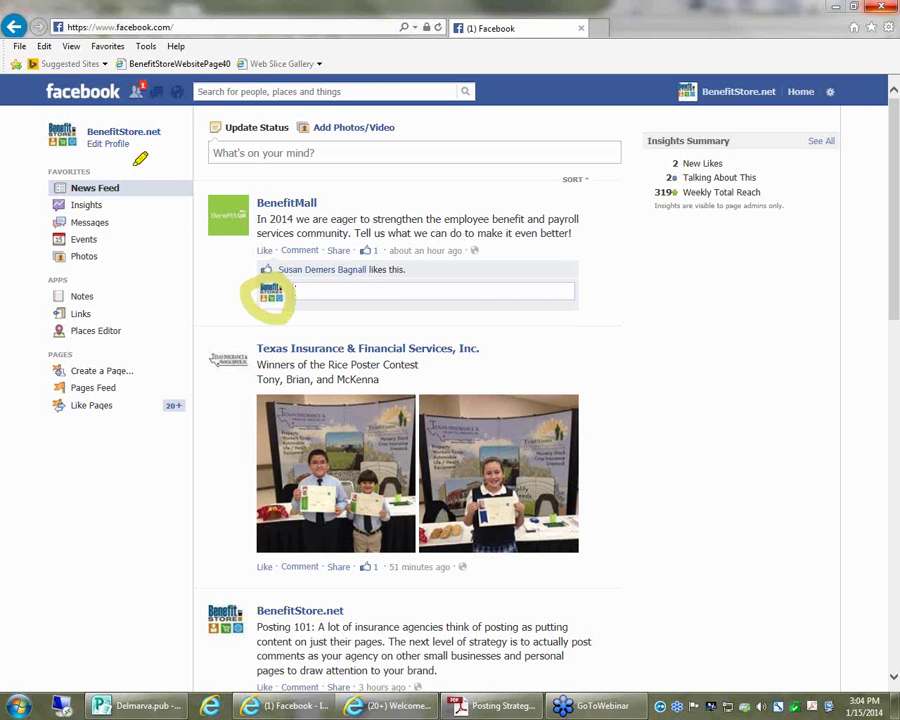
pyautogui.moveTo(110, 114)
pyautogui.mouseDown()
pyautogui.moveTo(22, 140)
pyautogui.moveTo(180, 108)
pyautogui.moveTo(120, 114)
pyautogui.mouseUp()
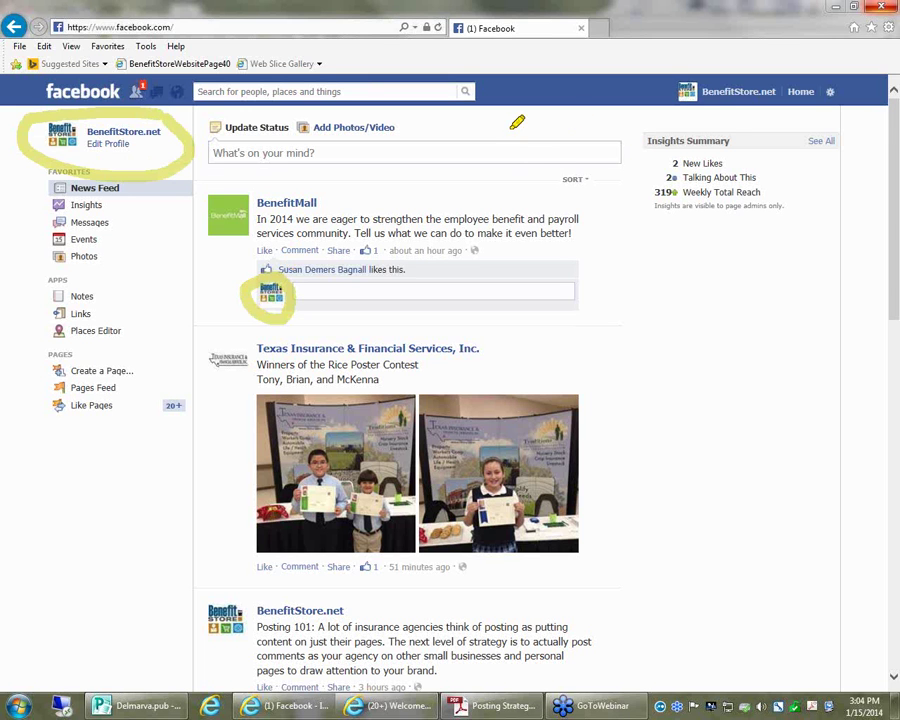
pyautogui.moveTo(739, 90)
pyautogui.mouseDown()
pyautogui.moveTo(708, 125)
pyautogui.moveTo(760, 137)
pyautogui.moveTo(764, 147)
pyautogui.mouseUp()
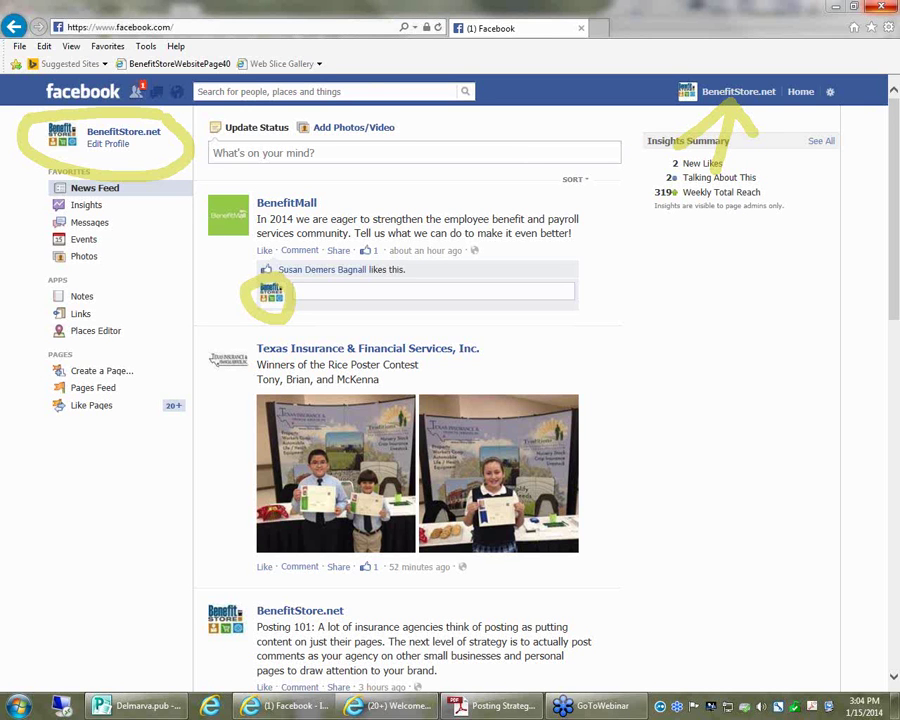
pyautogui.press('Escape')
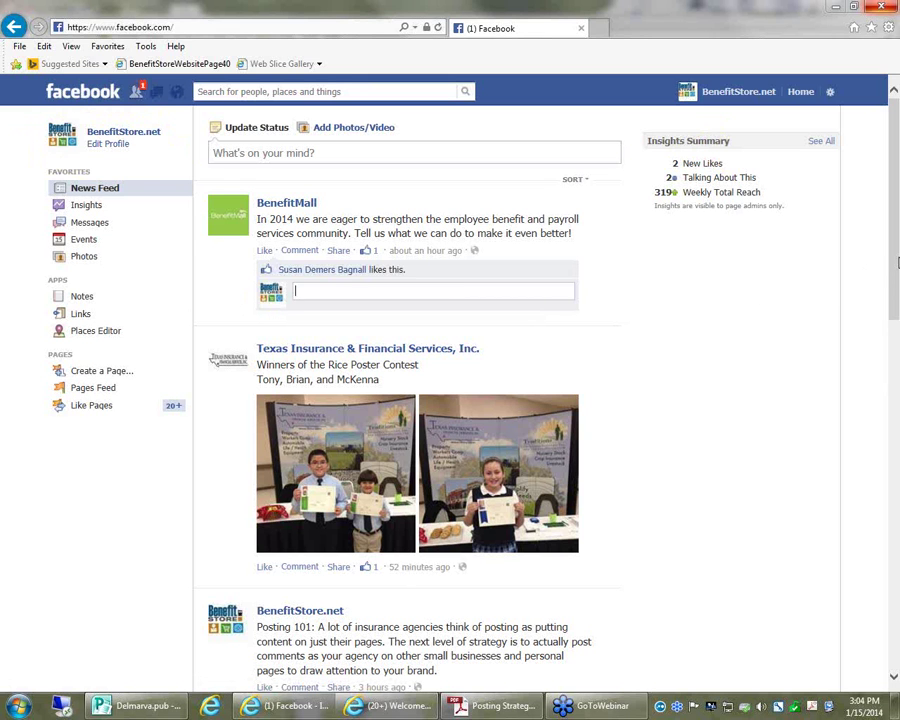
# Step: Search Facebook for "nj accountants" and open the Creative TAX Service Inc. page
pyautogui.click(332, 91)
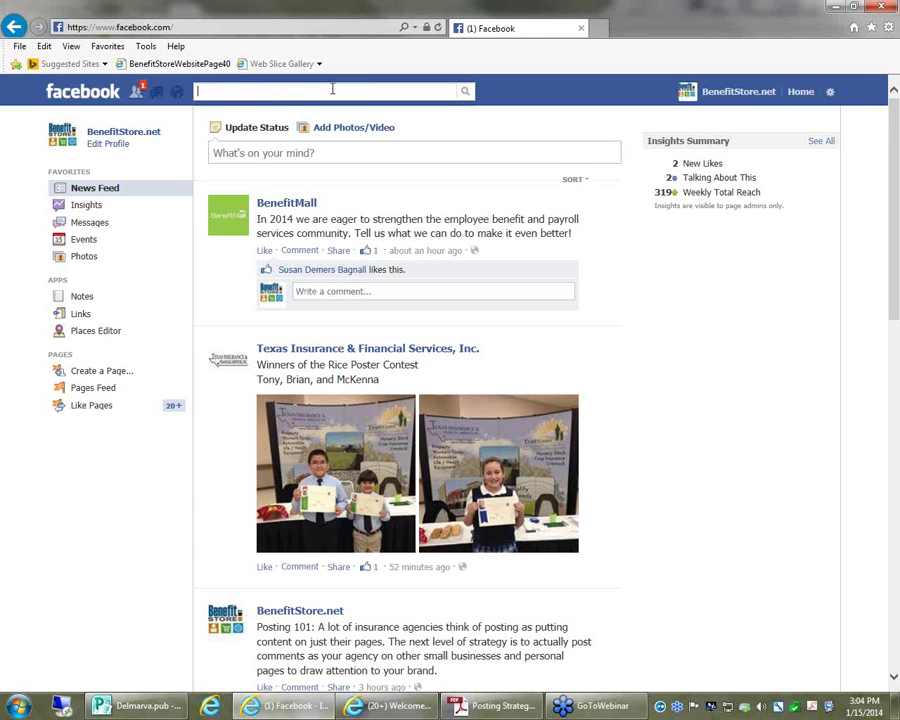
pyautogui.write('nj a')
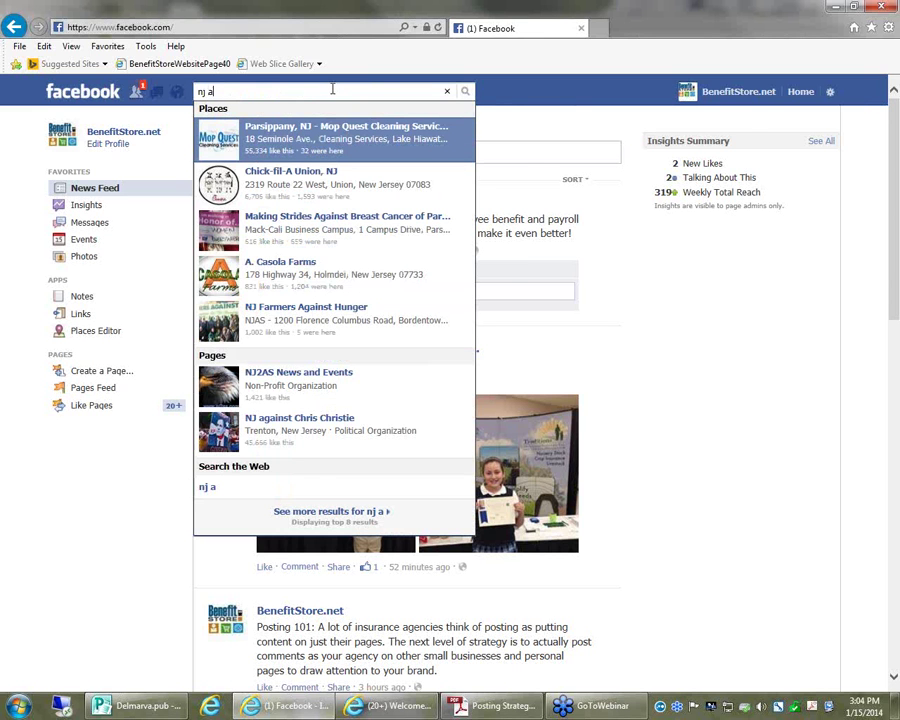
pyautogui.write('ccou')
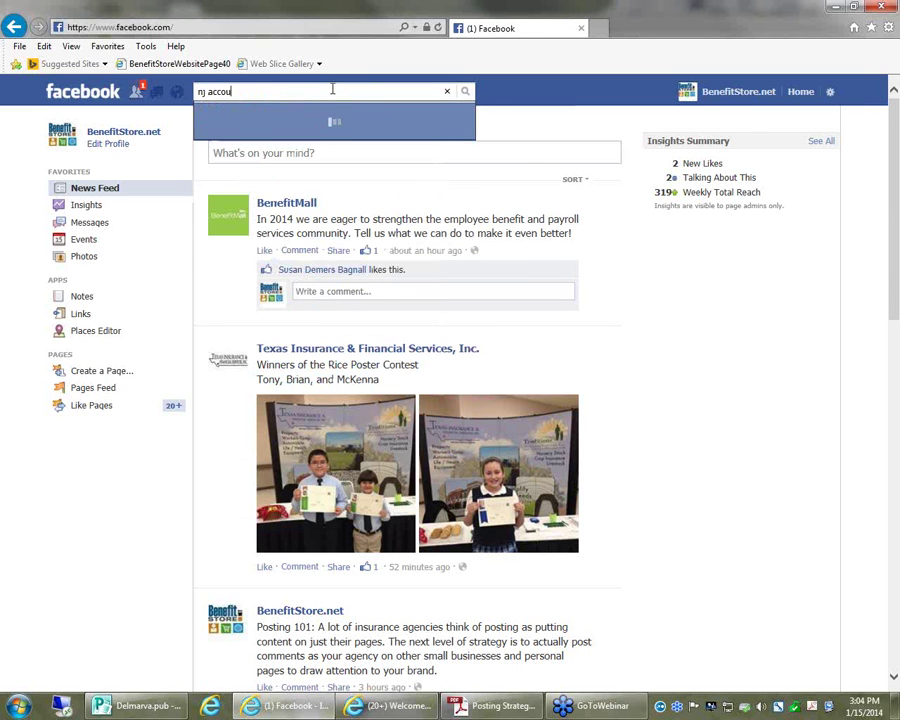
pyautogui.write('ntants')
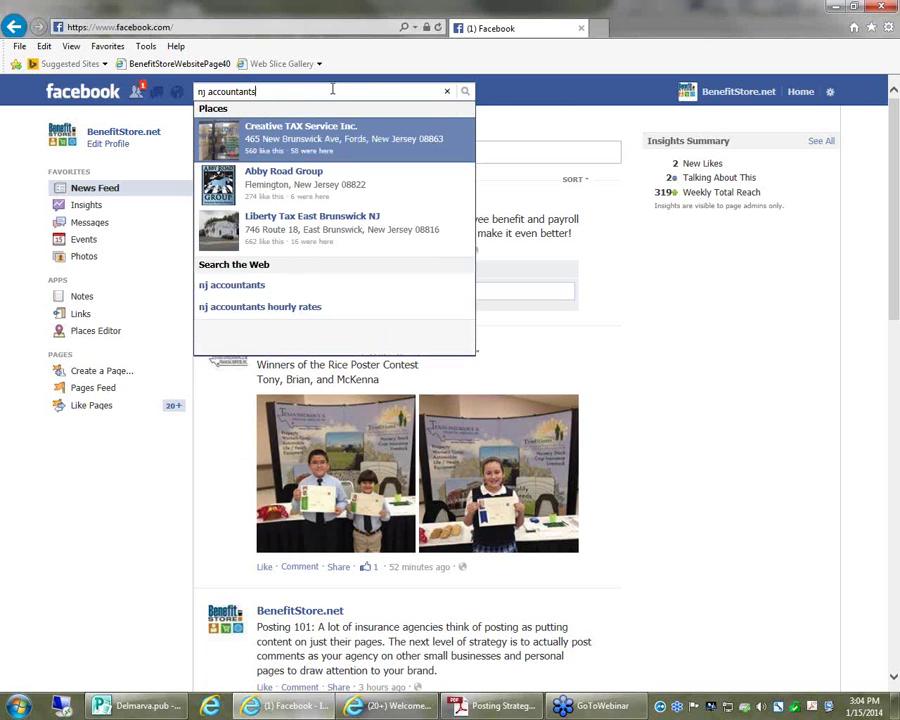
pyautogui.click(319, 148)
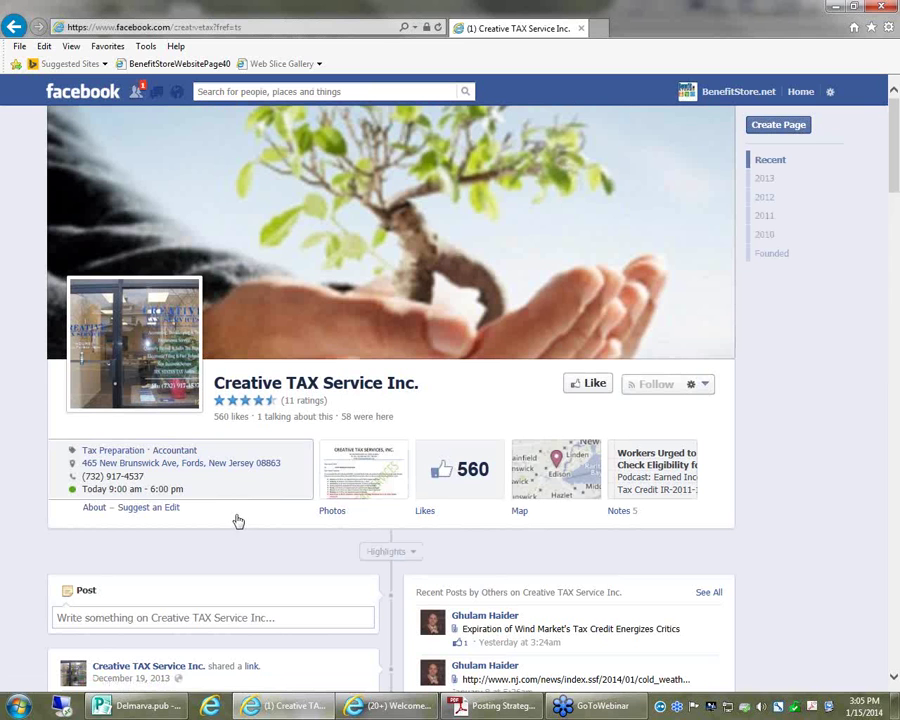
# Step: Like the Creative TAX Service Inc. page as BenefitStore.net and open the comment field on its New Jersey State Tax News post
pyautogui.click(589, 390)
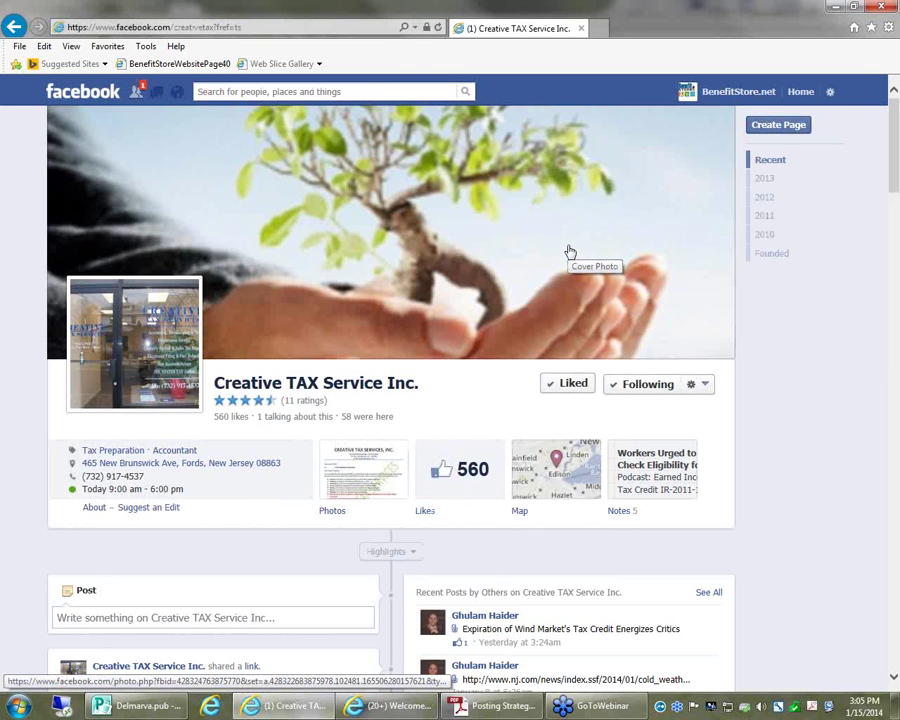
pyautogui.scroll(-3, 498, 342)
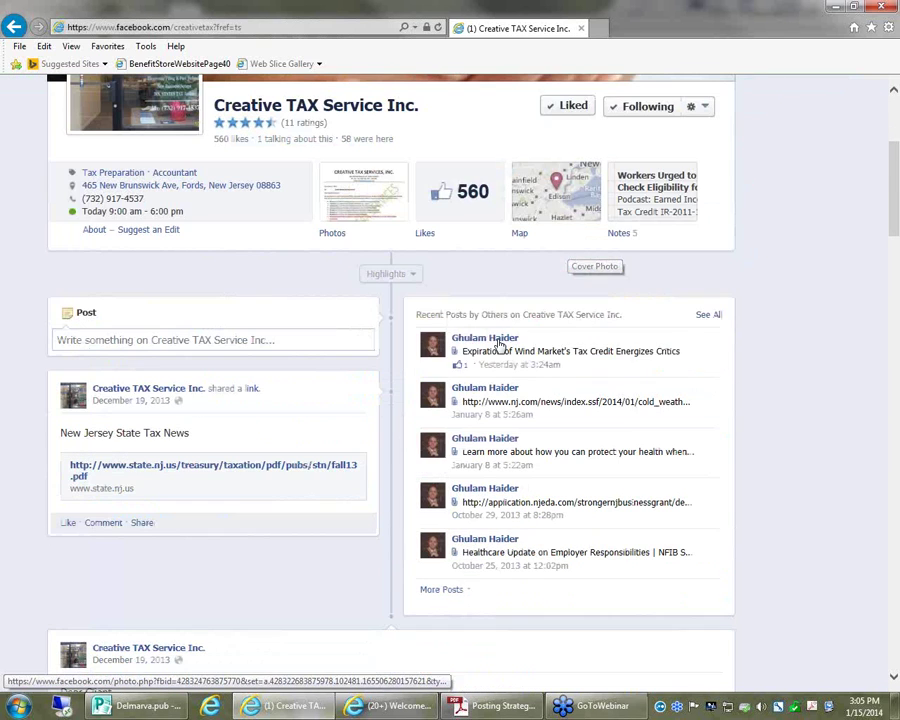
pyautogui.scroll(3, 498, 342)
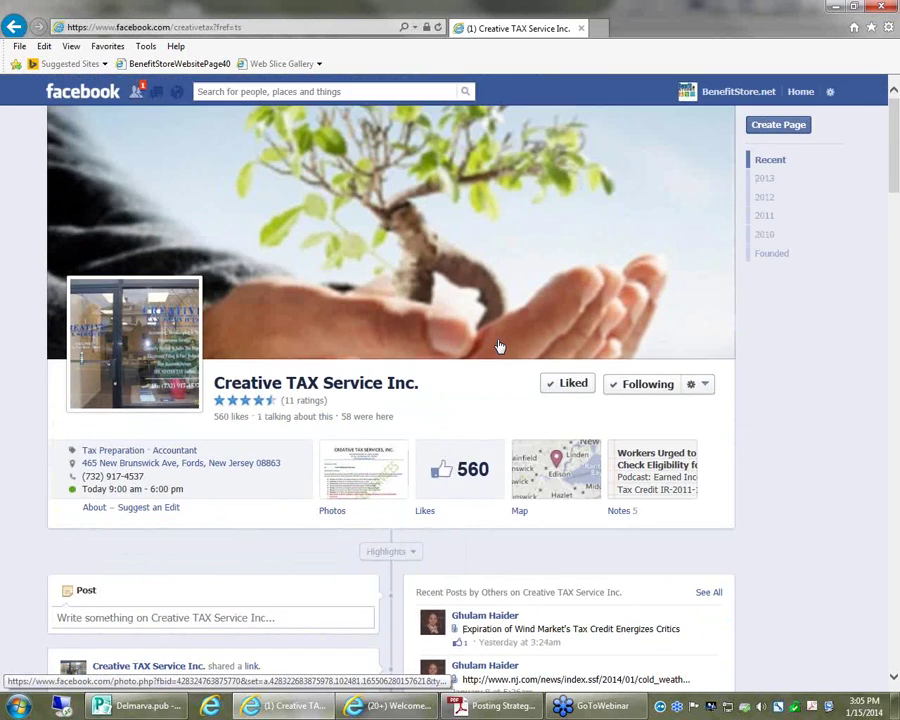
pyautogui.scroll(-3, 498, 342)
pyautogui.scroll(-2, 374, 418)
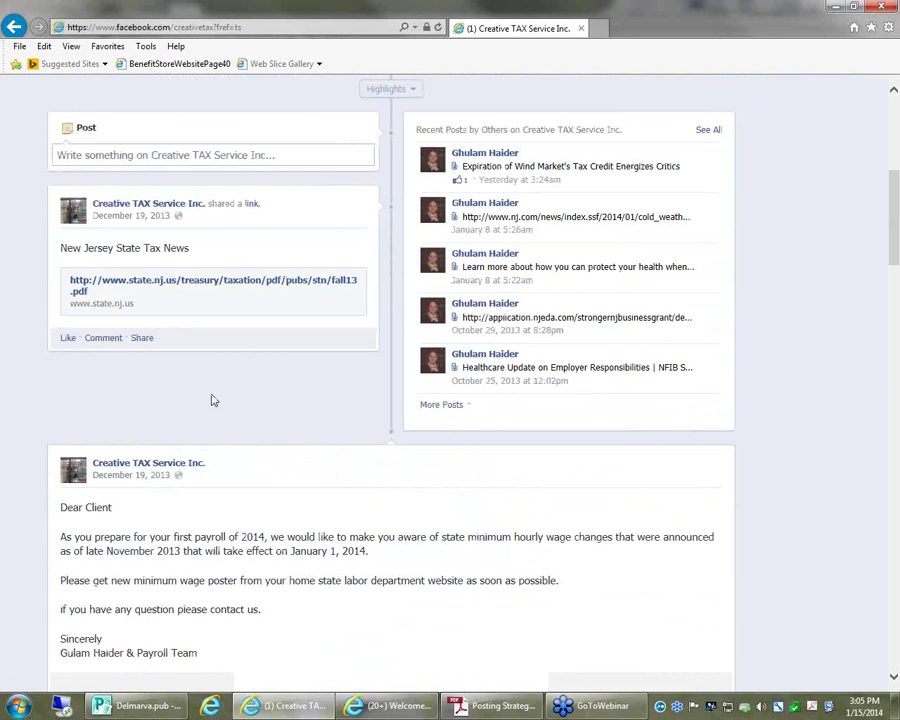
pyautogui.click(100, 338)
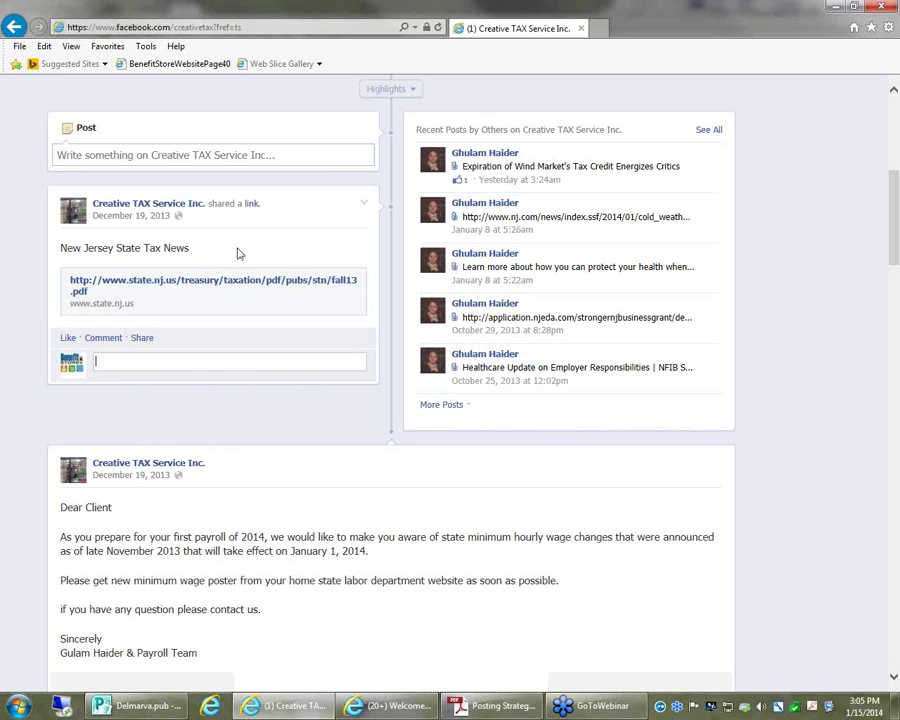
# Step: Return to the BenefitStore.net page and look through its page details, recent posts and reviews
pyautogui.moveTo(895, 208); pyautogui.dragTo(820, 112)
pyautogui.click(738, 92)
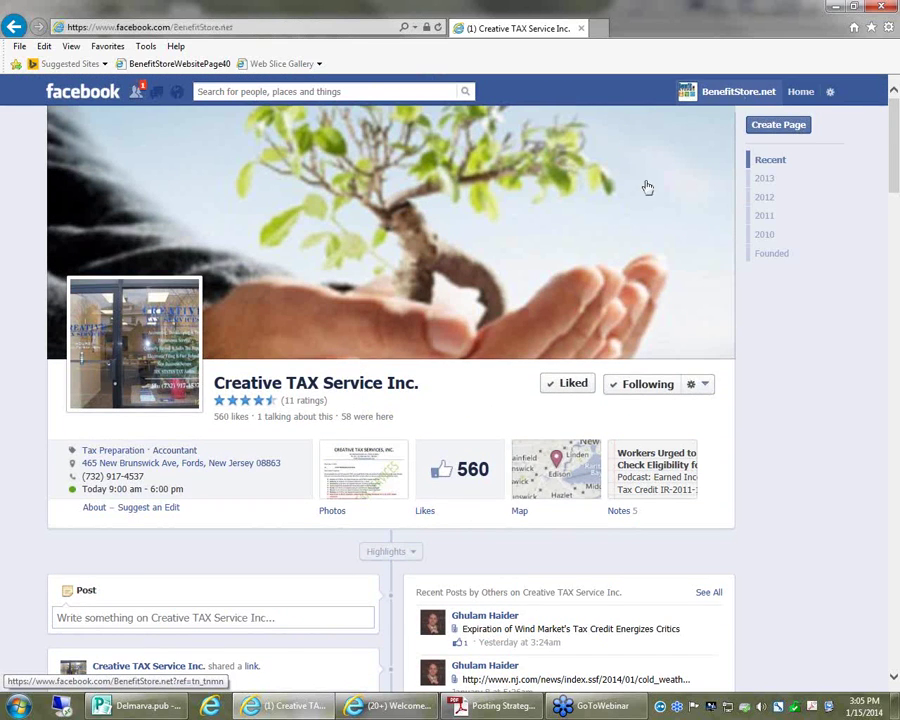
pyautogui.scroll(-4, 462, 378)
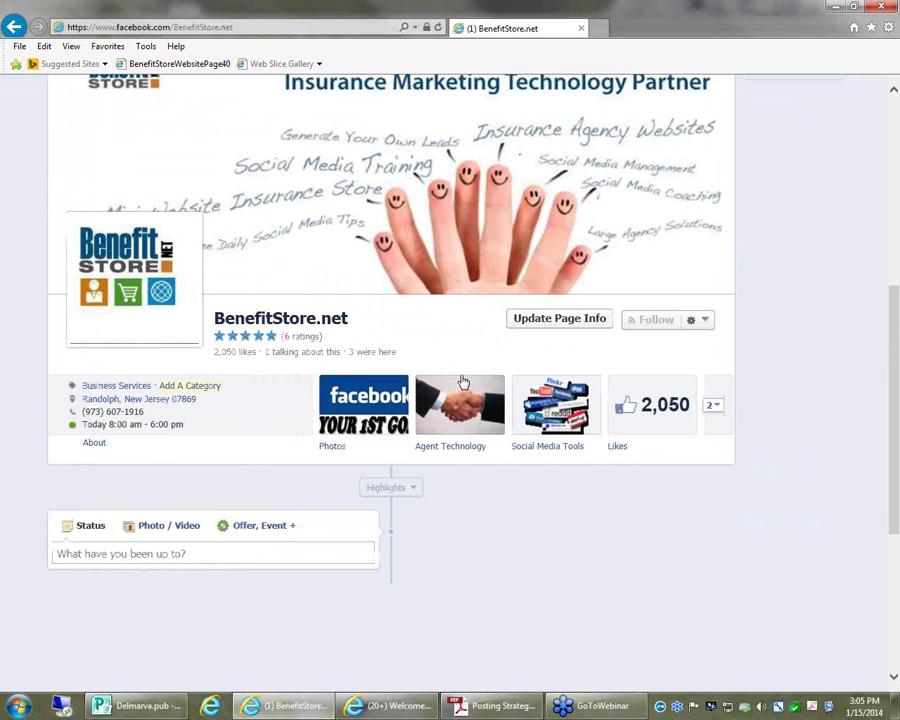
pyautogui.scroll(-1, 462, 380)
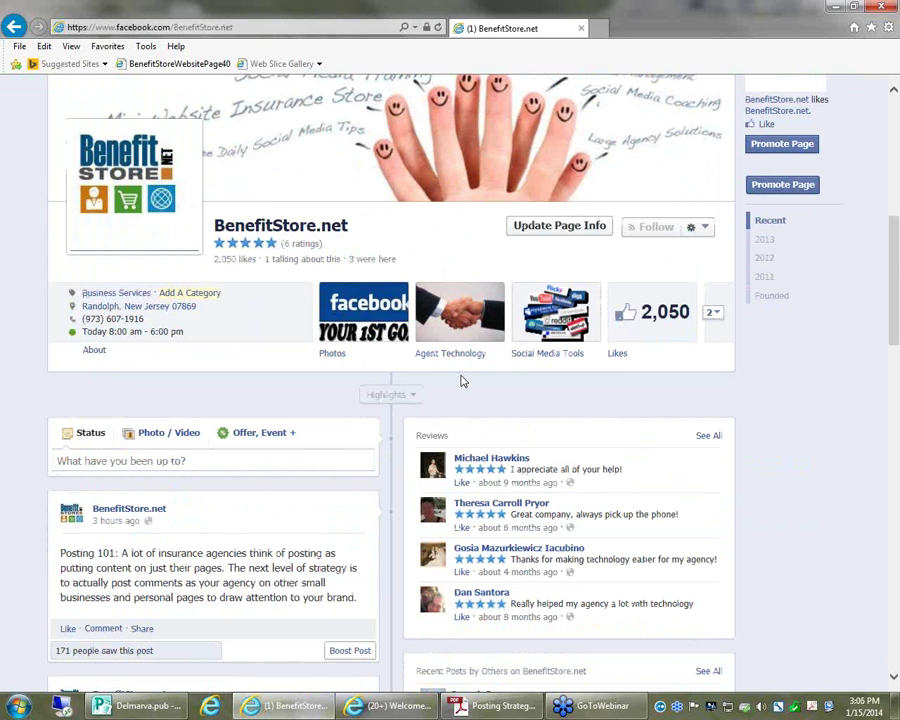
pyautogui.scroll(-2, 430, 388)
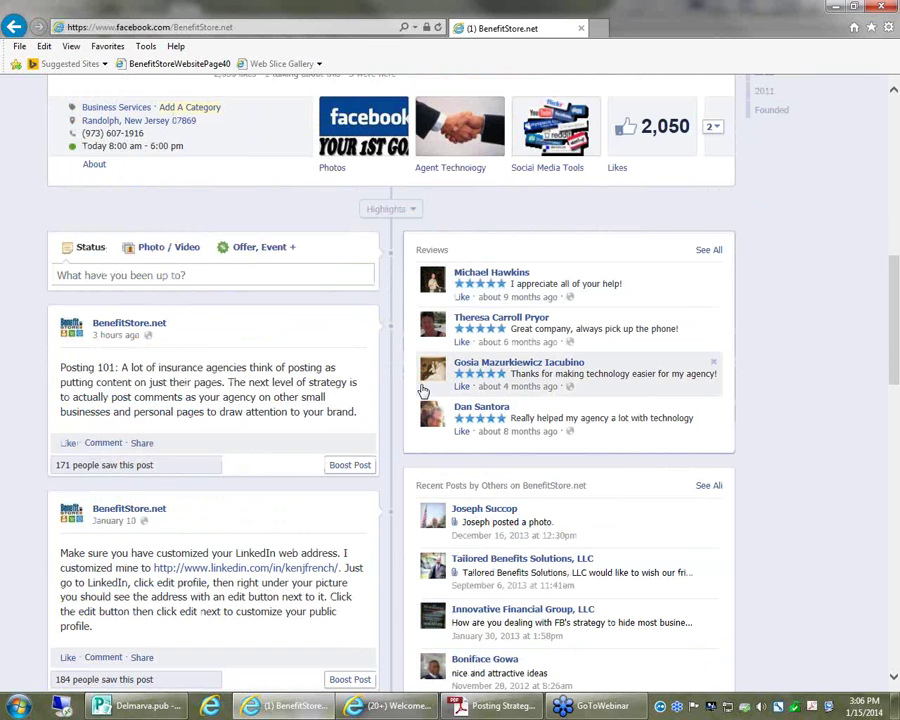
pyautogui.scroll(3, 423, 390)
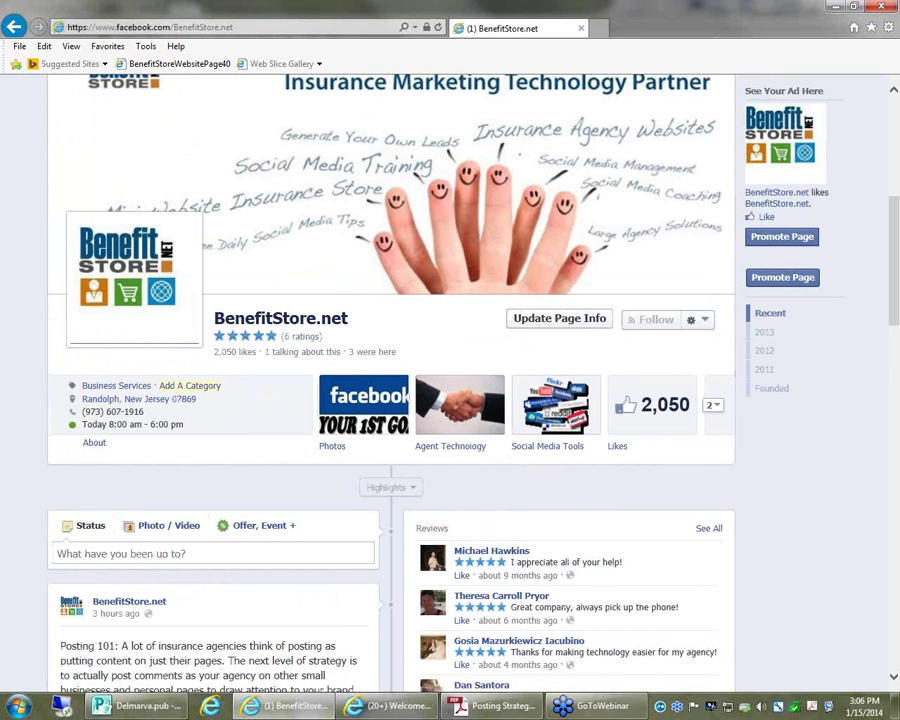
# Step: Check the Posting Strategy PDF in Adobe Acrobat and switch to the LinkedIn home page in Internet Explorer
pyautogui.click(495, 706)
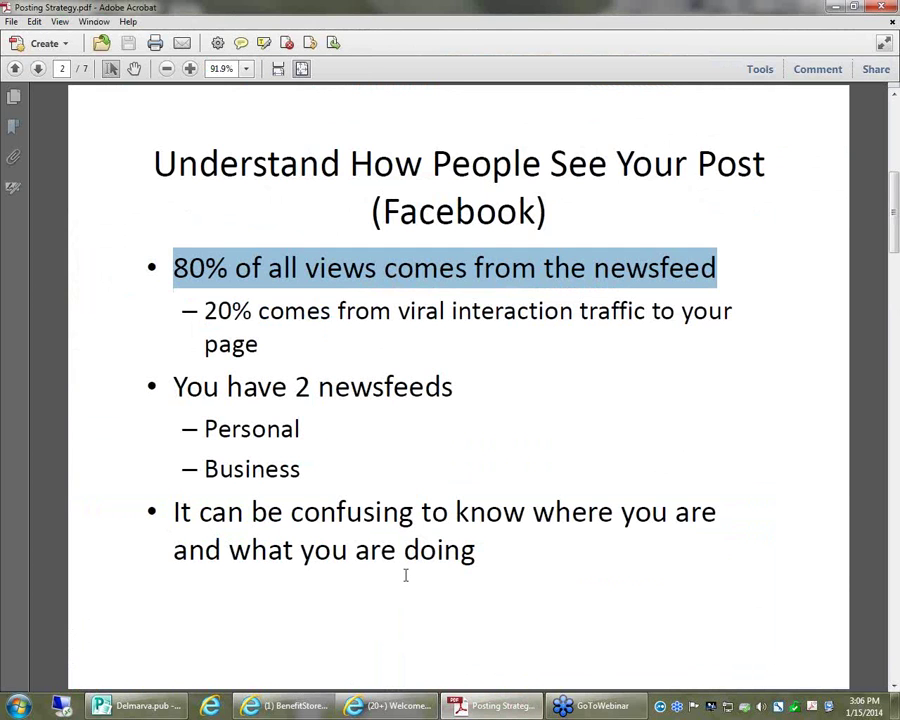
pyautogui.click(390, 706)
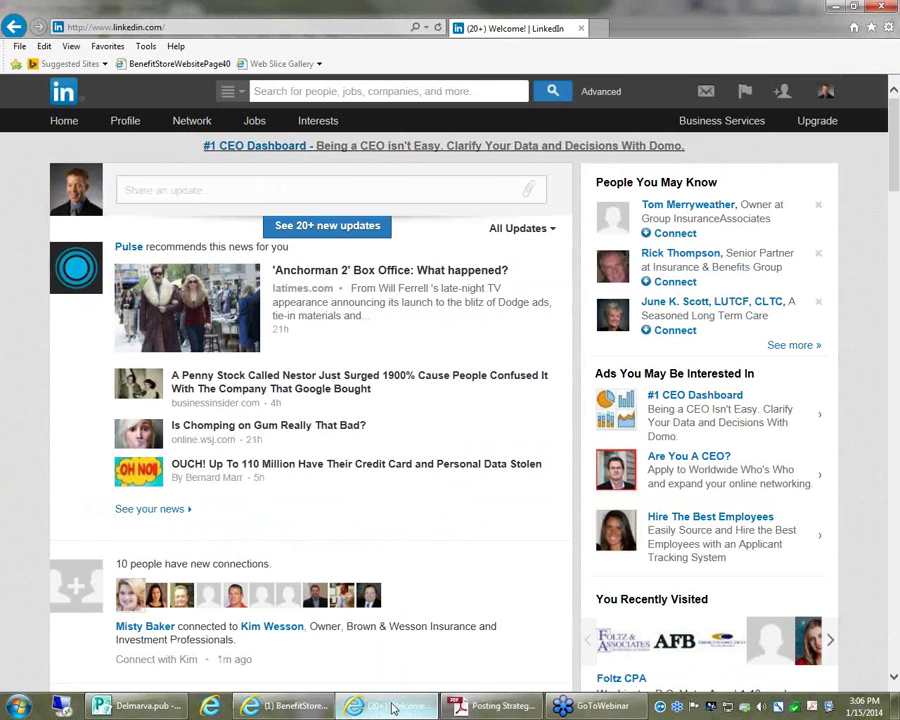
# Step: Return to Facebook in Internet Explorer and switch from using it as BenefitStore.net to the personal profile
pyautogui.click(288, 706)
pyautogui.scroll(5, 510, 463)
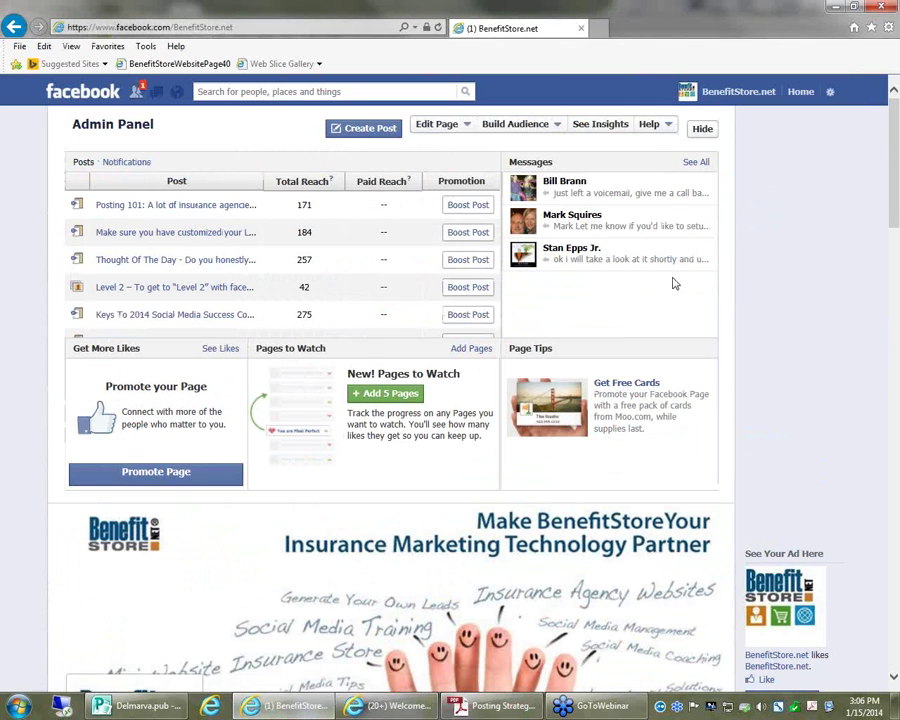
pyautogui.click(829, 92)
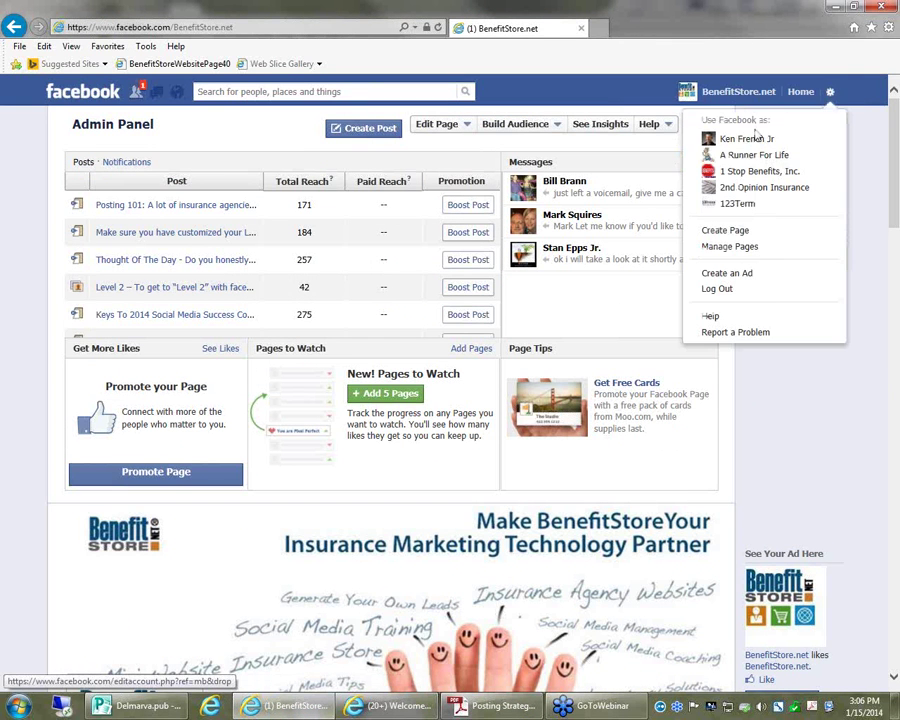
pyautogui.click(750, 139)
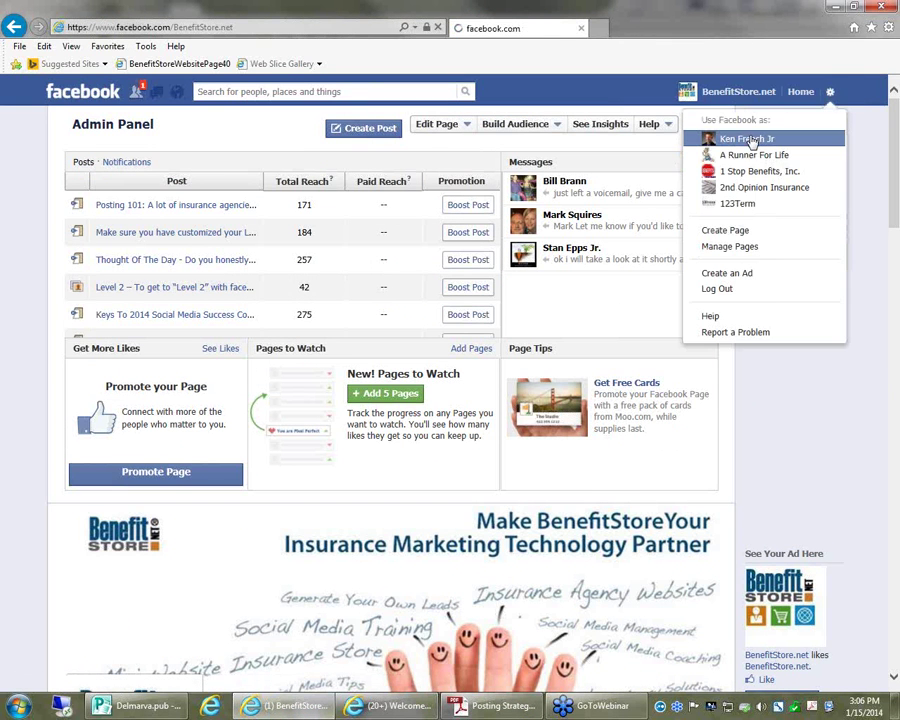
# Step: Glance at the Posting Strategy PDF, return to the personal Facebook profile and draw a yellow highlighter arrow pointing at the account name
pyautogui.click(490, 706)
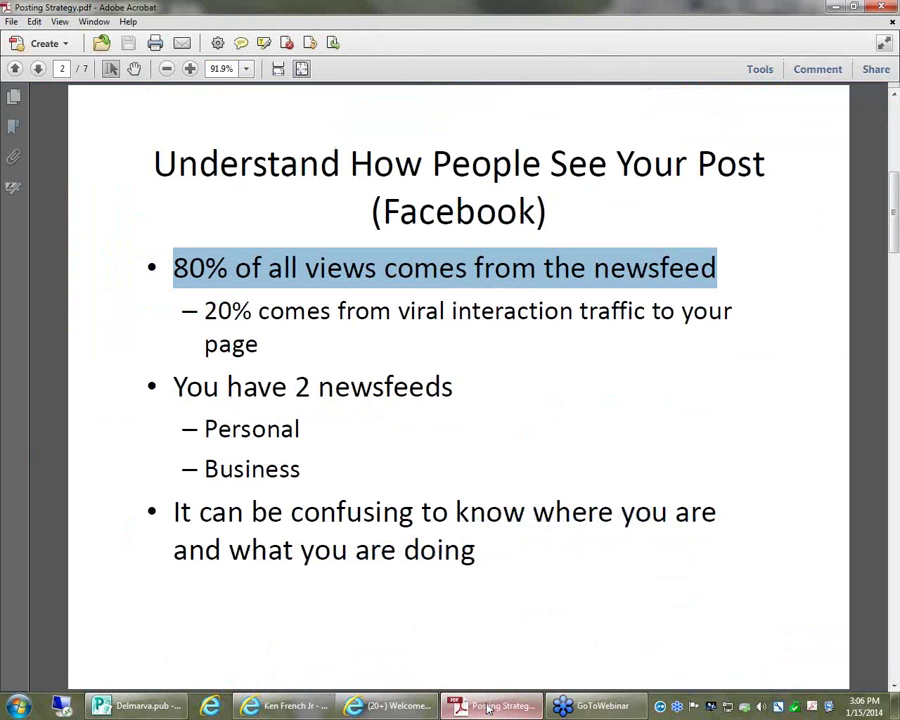
pyautogui.click(283, 706)
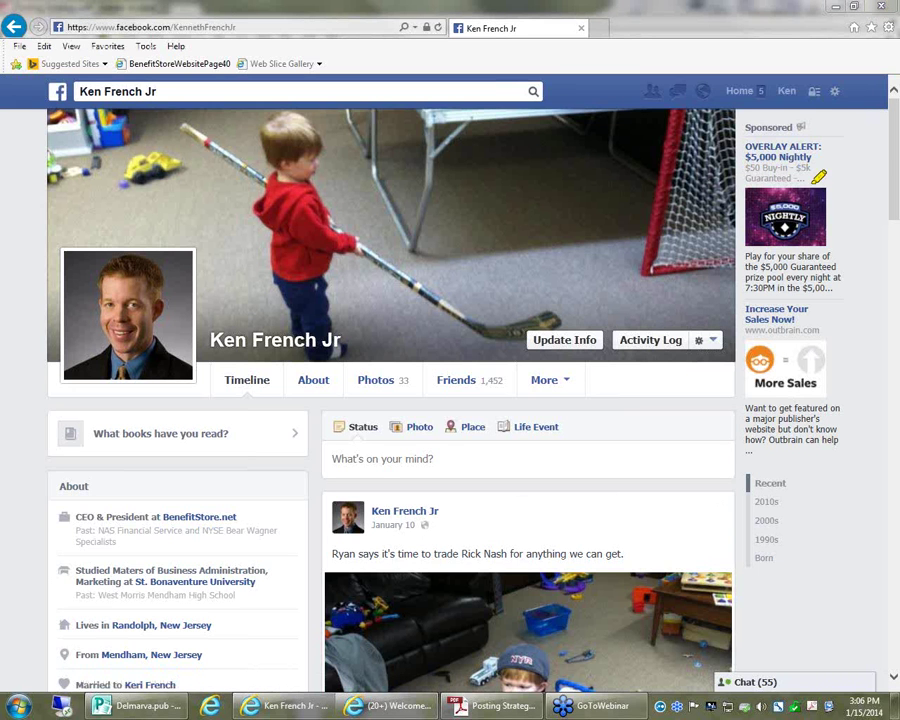
pyautogui.moveTo(795, 100); pyautogui.dragTo(737, 190)
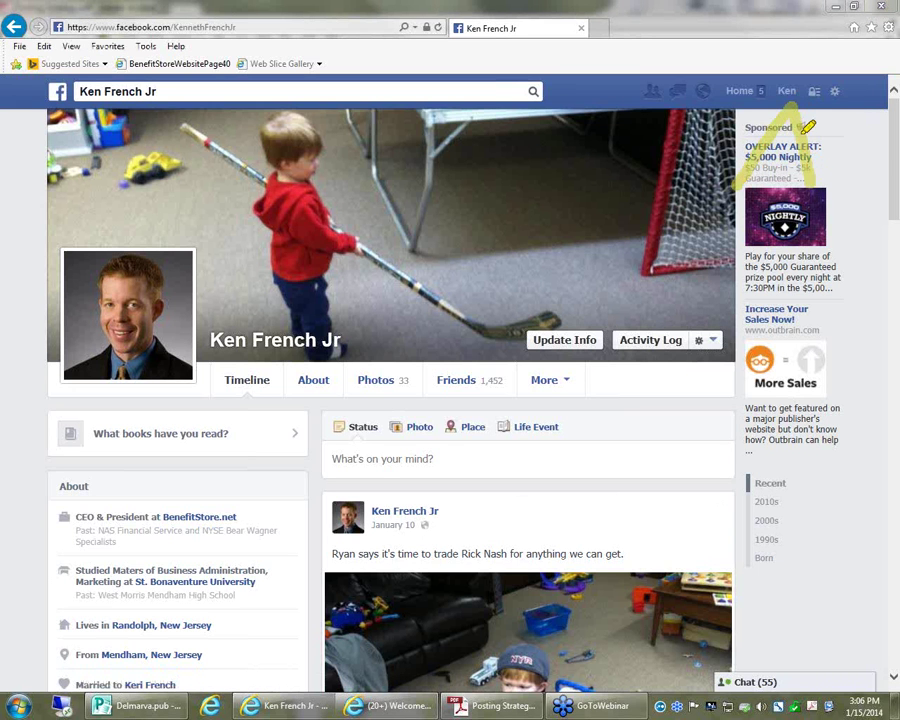
pyautogui.moveTo(748, 255); pyautogui.dragTo(792, 135)
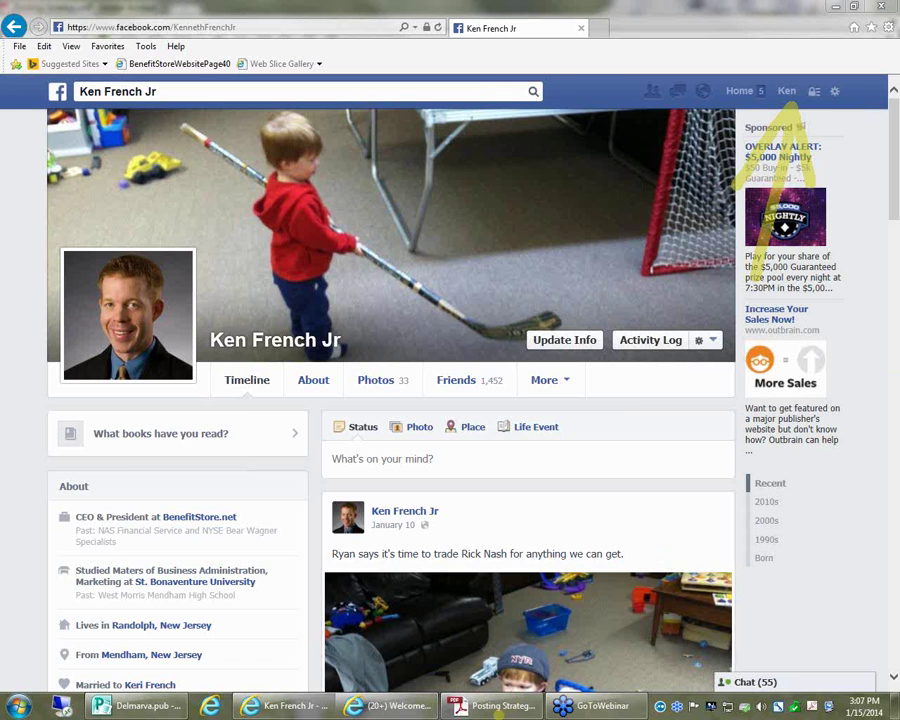
# Step: Check the Posting Strategy PDF and LinkedIn, open the personal Facebook home page and look through the posts in its news feed
pyautogui.click(493, 706)
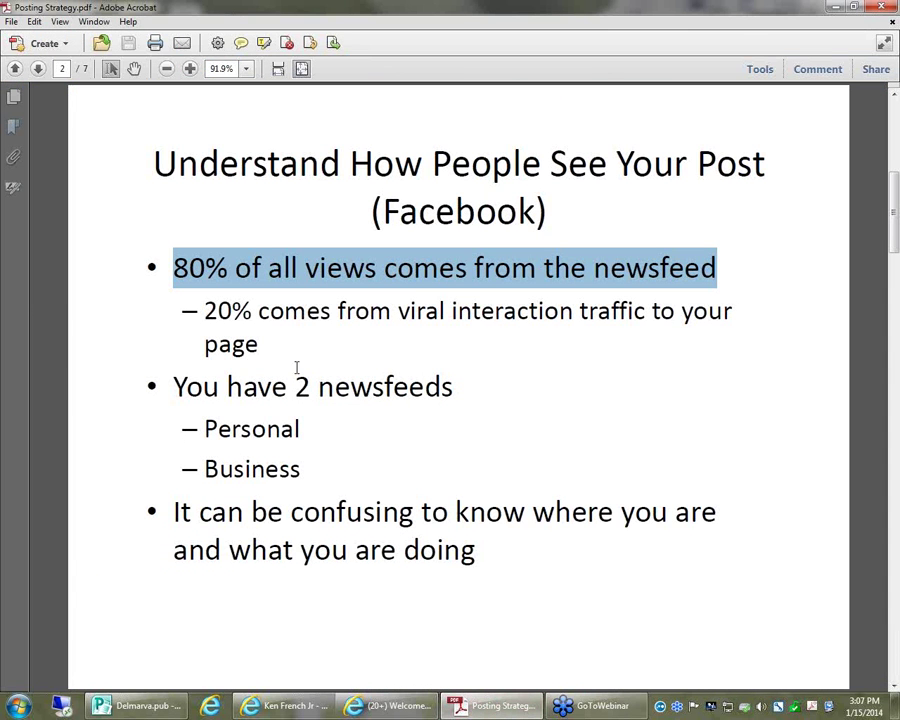
pyautogui.click(388, 706)
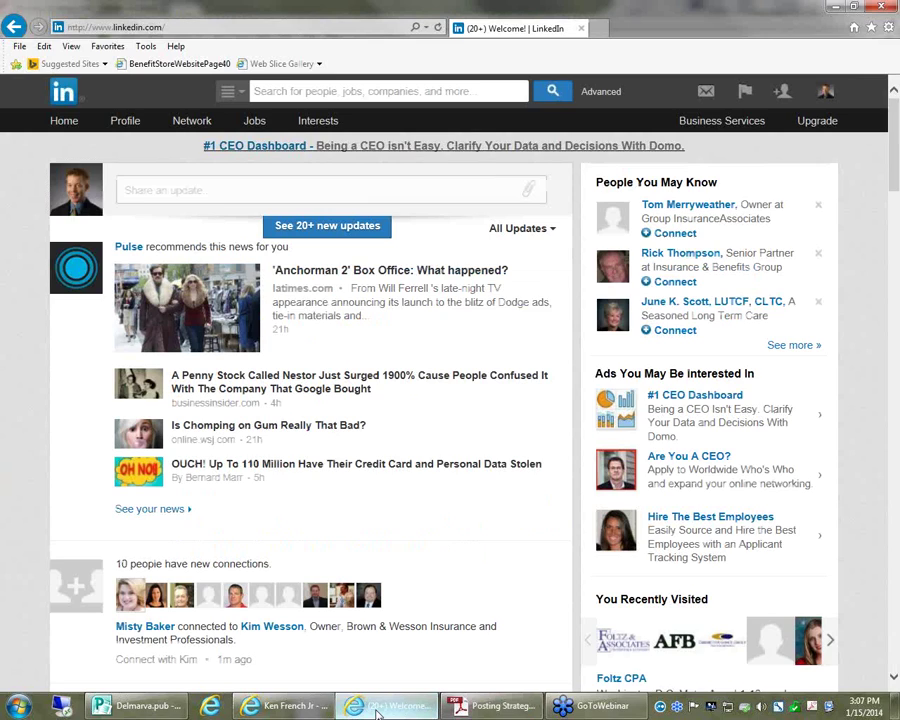
pyautogui.click(290, 708)
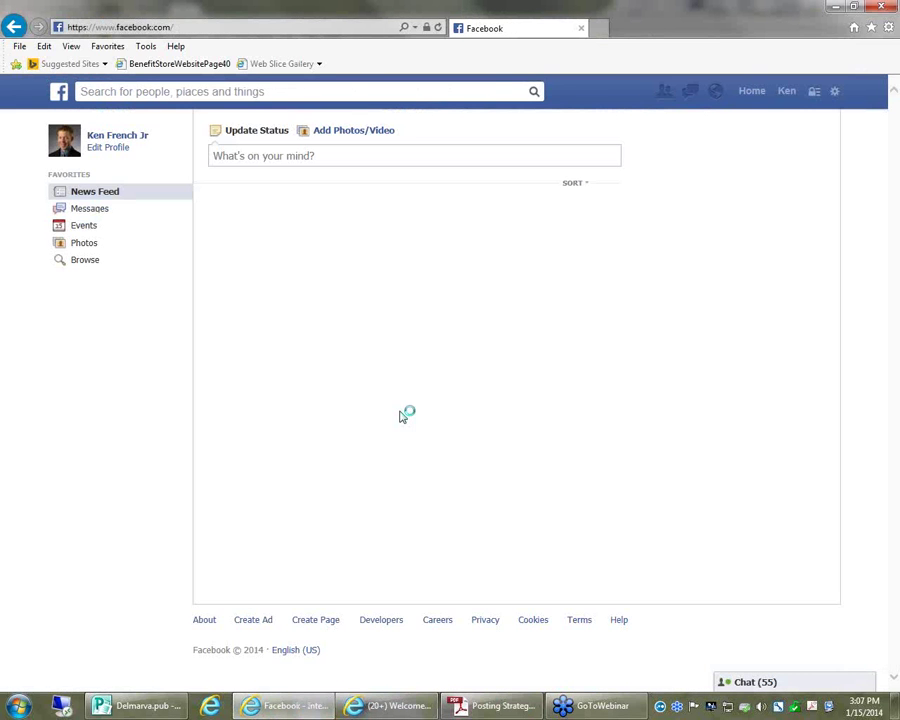
pyautogui.hotkey('alt', 'Tab')
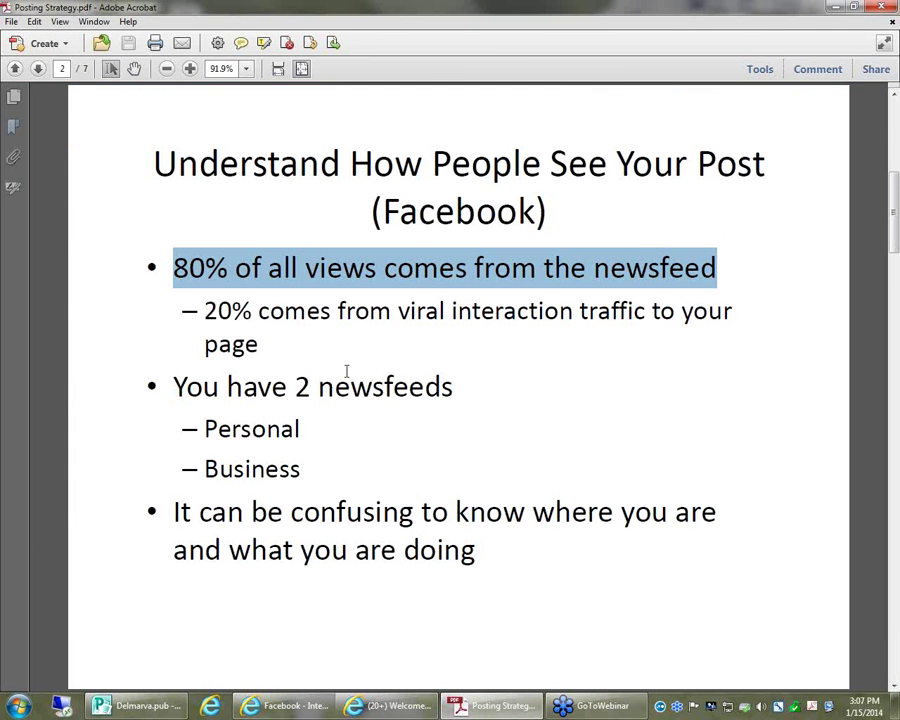
pyautogui.click(298, 706)
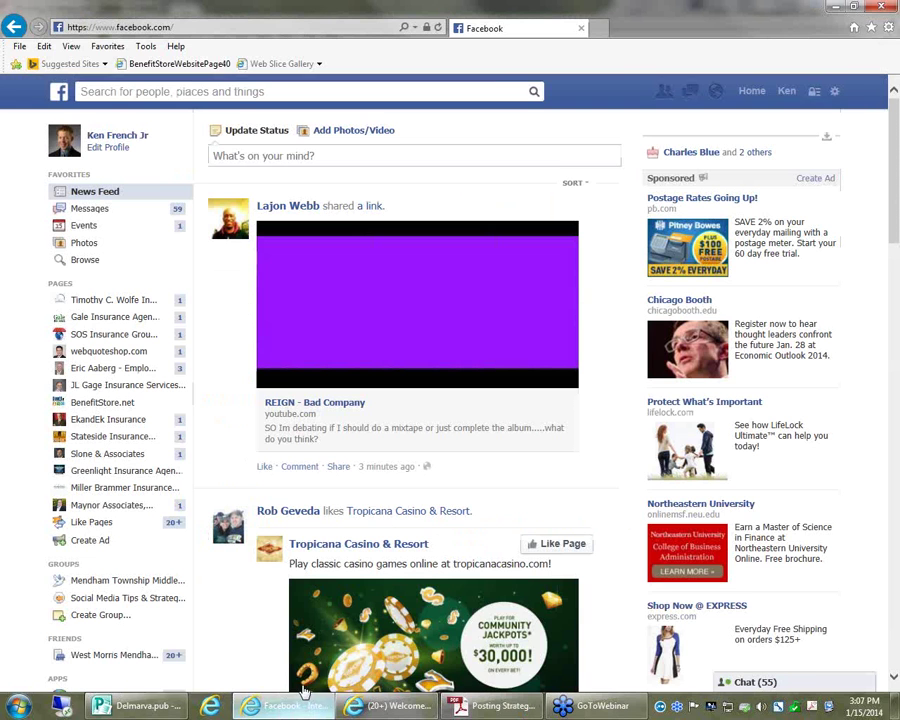
pyautogui.scroll(-3, 303, 590)
pyautogui.scroll(-3, 303, 590)
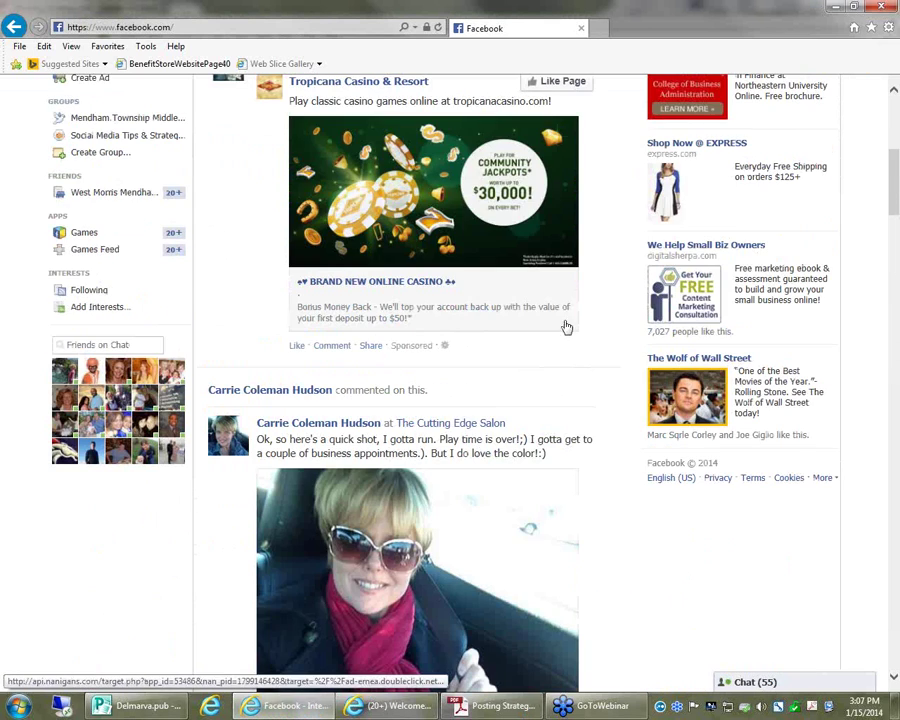
pyautogui.scroll(5, 538, 378)
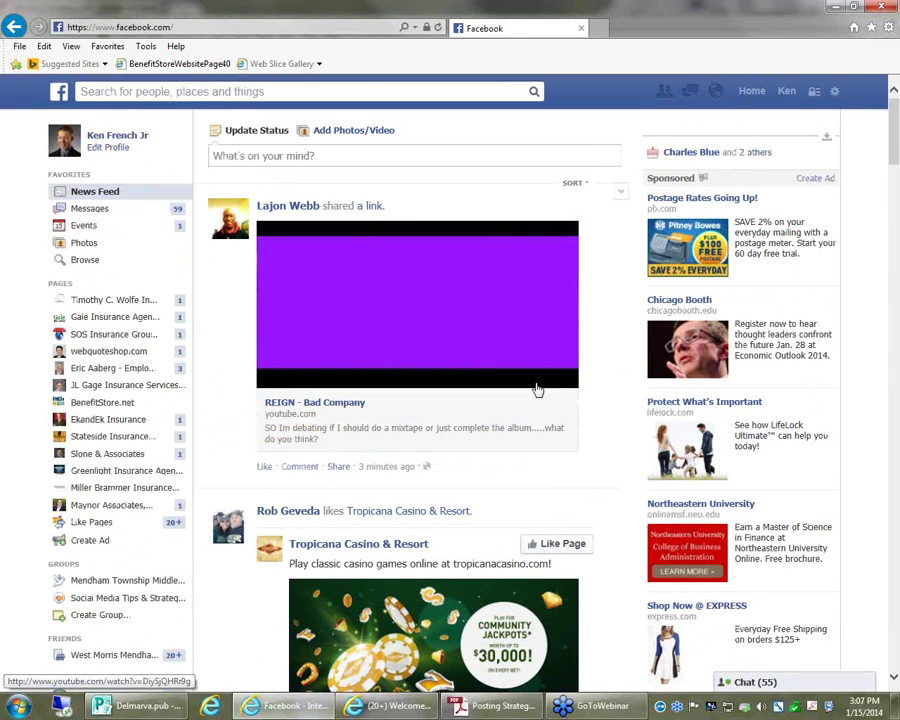
# Step: Switch to the Posting Strategy PDF in Adobe Acrobat and go to page 3, "Where Can You Post On Facebook"
pyautogui.click(495, 706)
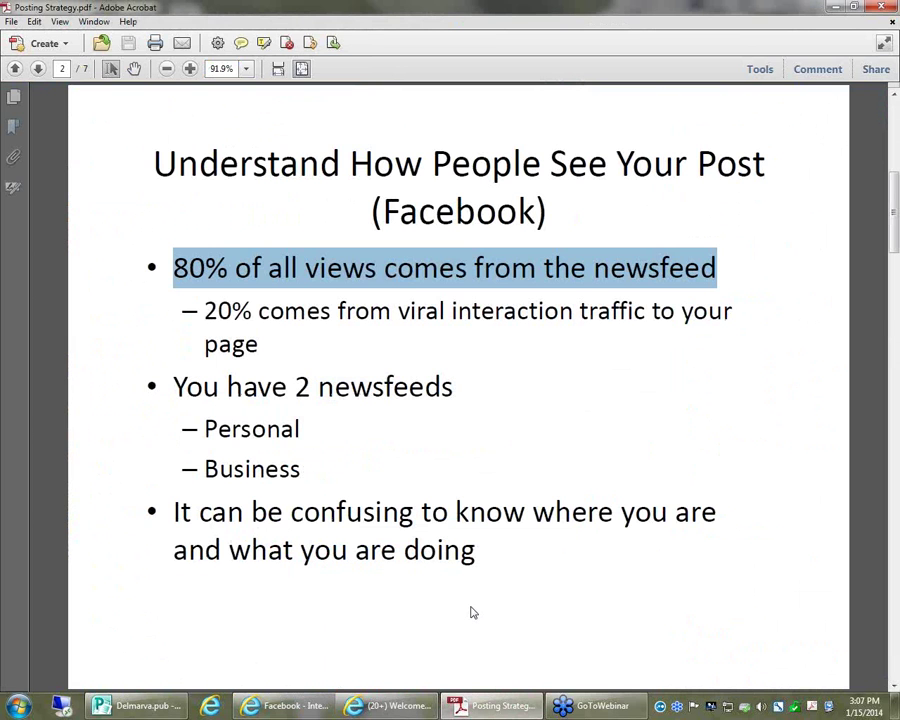
pyautogui.scroll(-2, 473, 612)
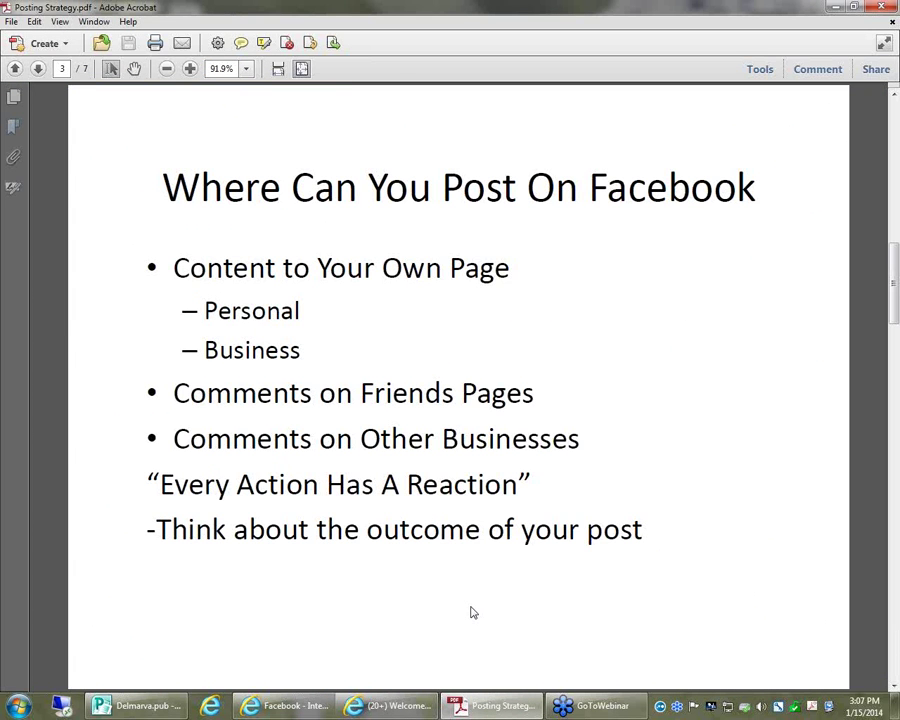